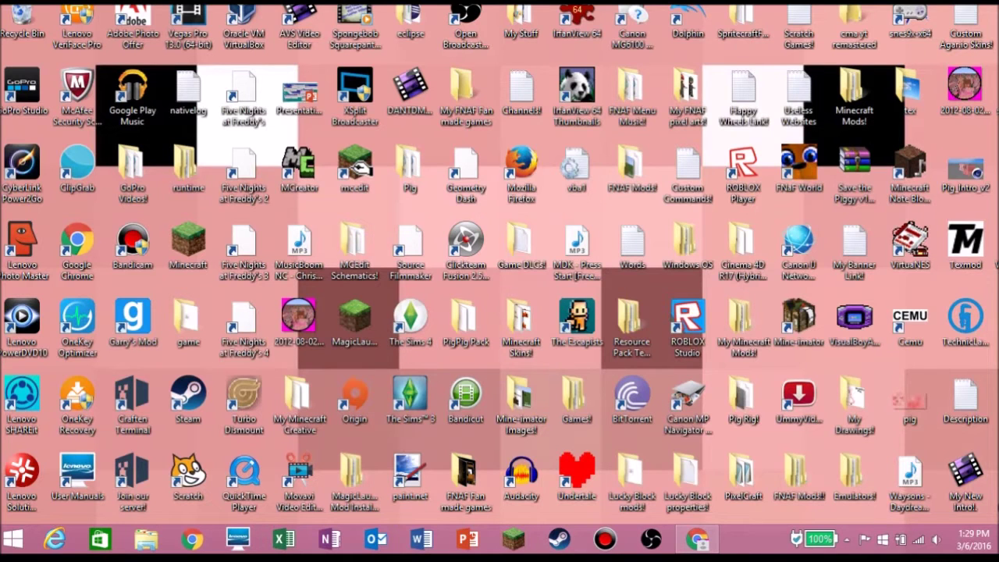
# - Switch to Chrome and look through the PizzaCraft 1.2 forum thread down to its Downloads and installation sections
pyautogui.click(697, 539)
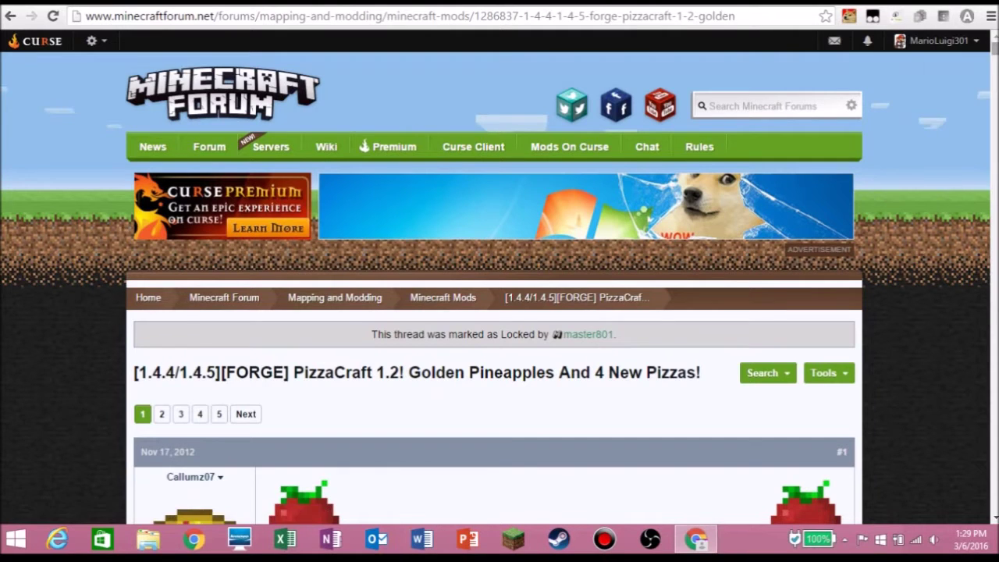
pyautogui.scroll(-2, 500, 289)
pyautogui.scroll(-2, 499, 289)
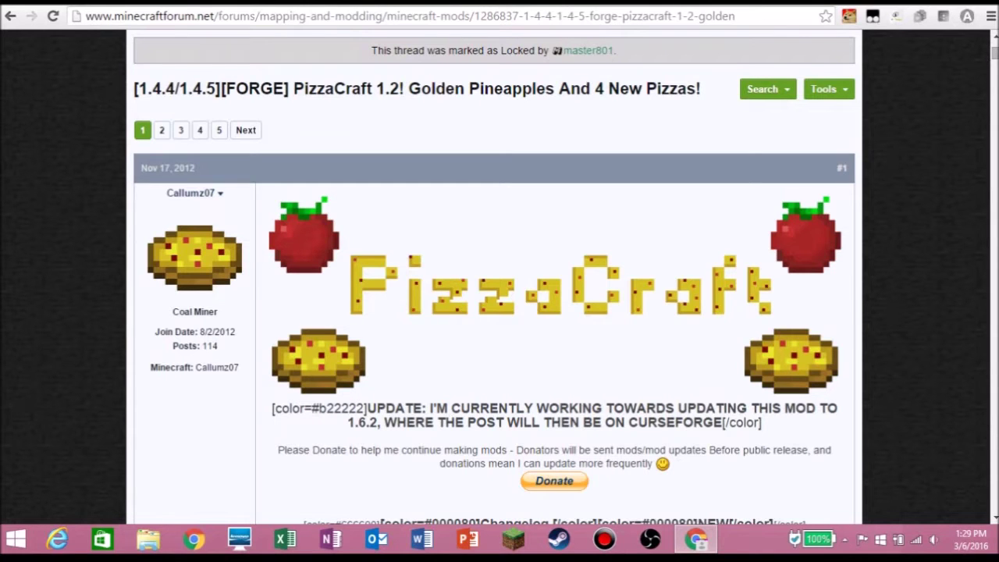
pyautogui.scroll(-20, 494, 277)
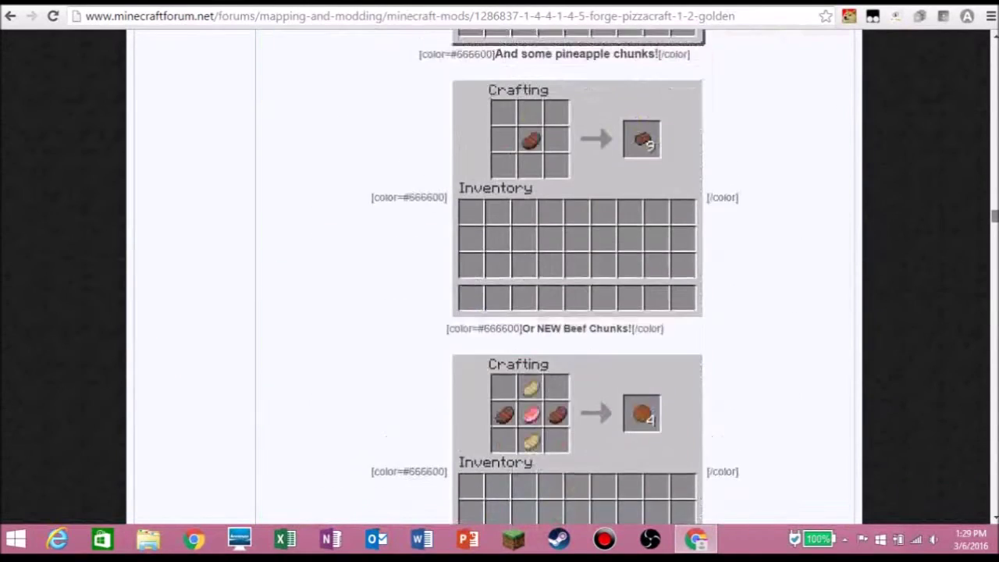
pyautogui.scroll(8, 494, 277)
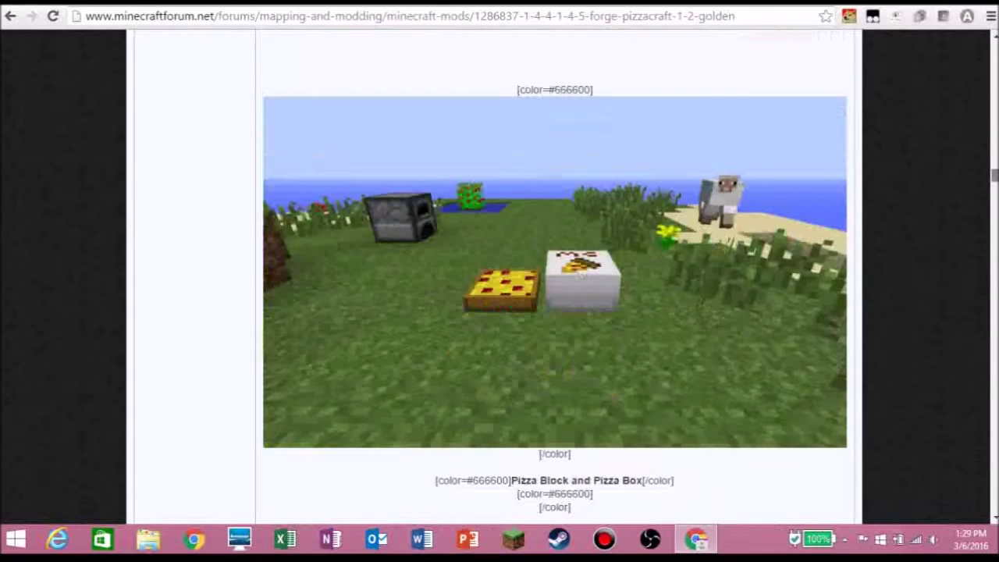
pyautogui.scroll(-20, 494, 277)
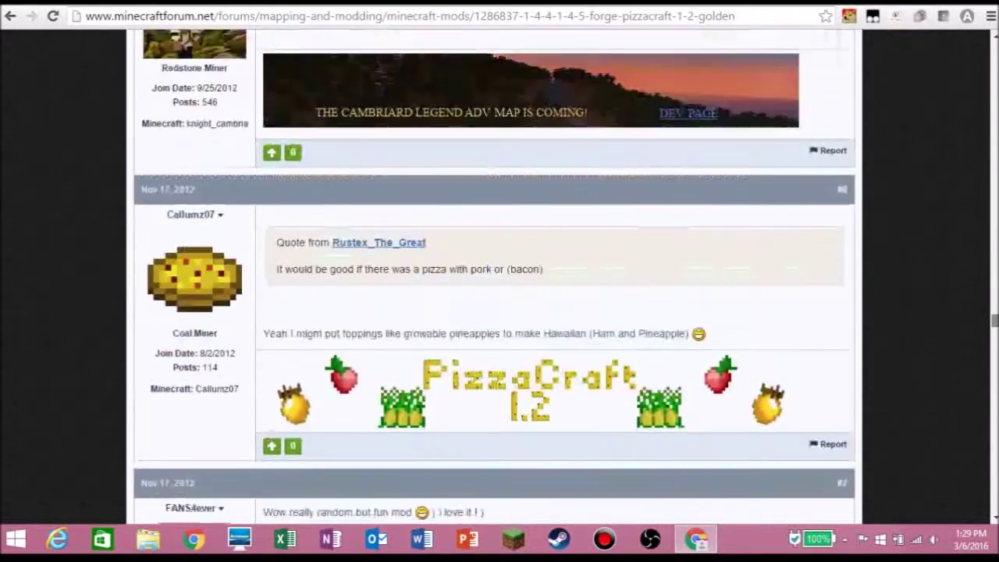
pyautogui.scroll(10, 493, 277)
pyautogui.scroll(1, 494, 278)
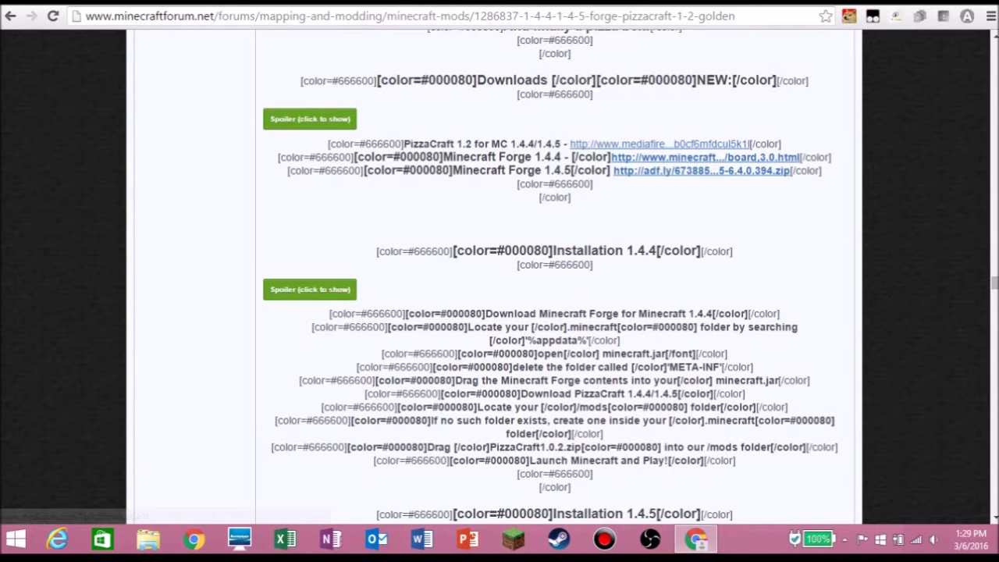
# - View the MediaFire download page linked for PizzaCraft 1.2 for MC 1.4.4/1.4.5, and close the browser window
pyautogui.moveTo(403, 144); pyautogui.dragTo(561, 143)
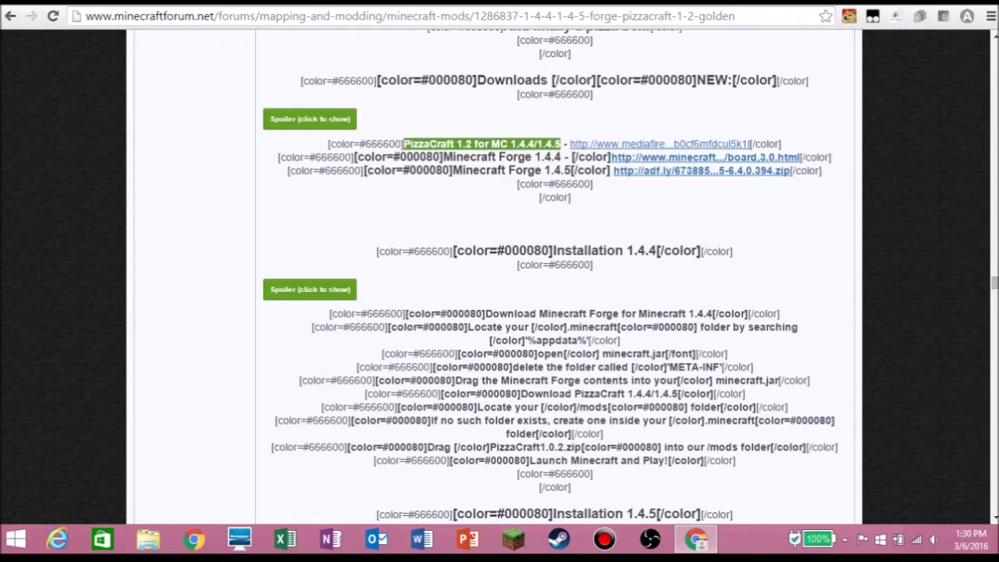
pyautogui.click(561, 144)
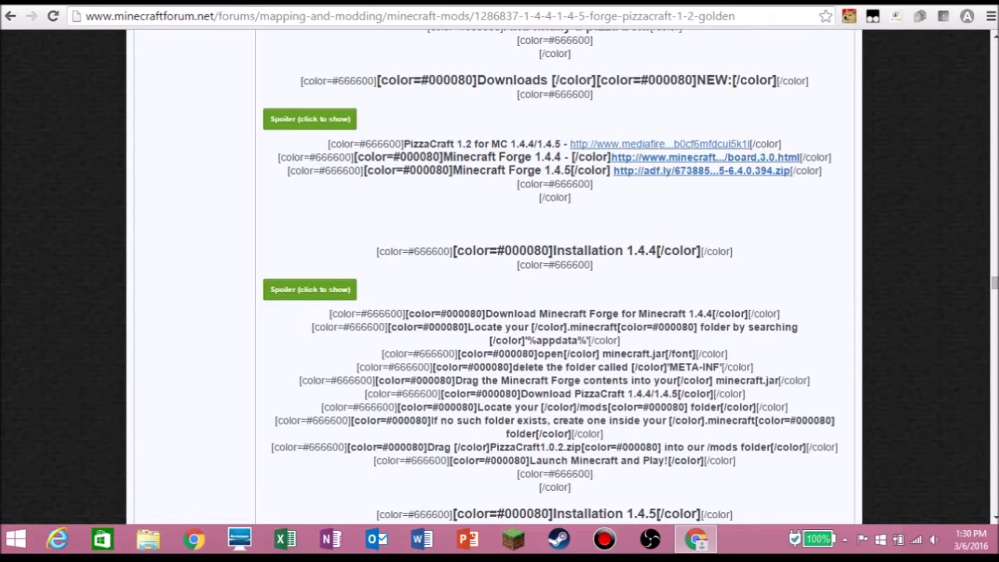
pyautogui.click(659, 143)
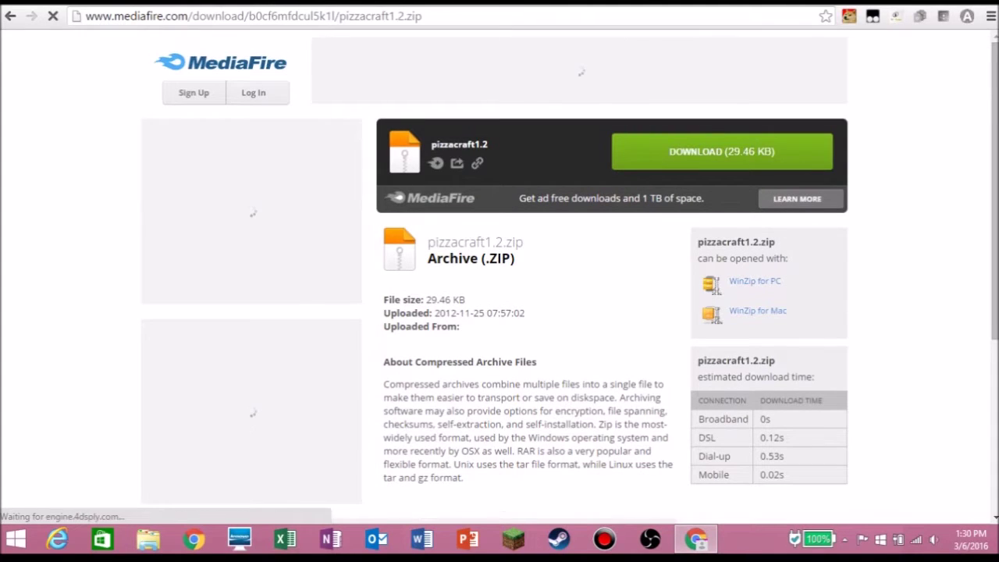
pyautogui.rightClick(695, 538)
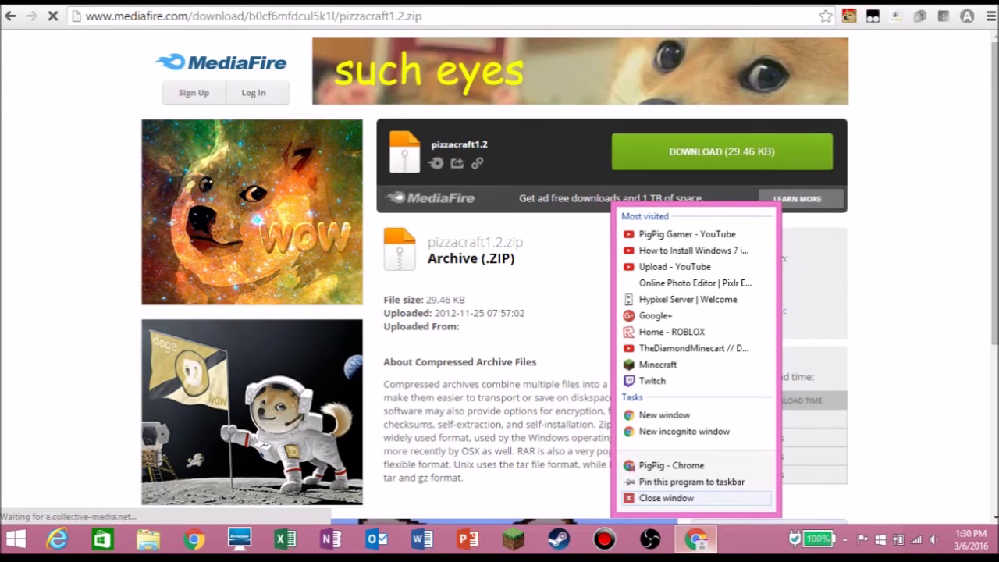
pyautogui.click(665, 498)
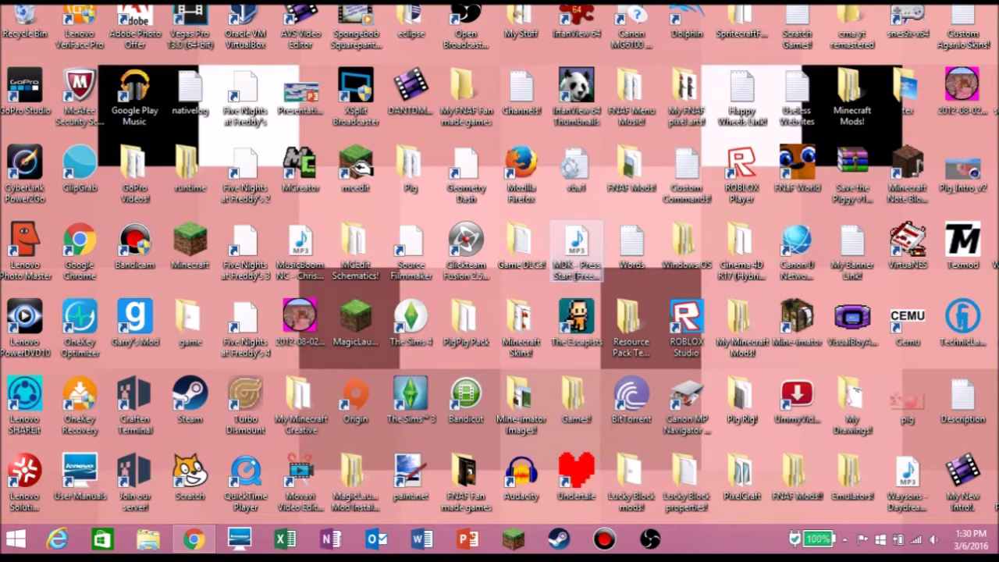
# - In a new Chrome window, go to files.minecraftforge.net and open the Forge downloads for Minecraft 1.4.5
pyautogui.click(194, 538)
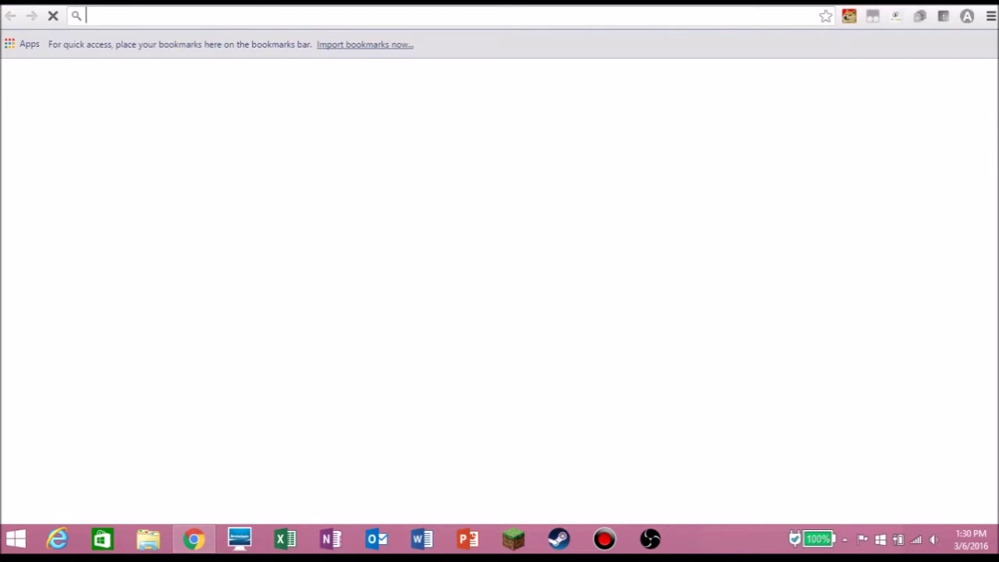
pyautogui.write('files.minecraftforge.net')
pyautogui.press('Return')
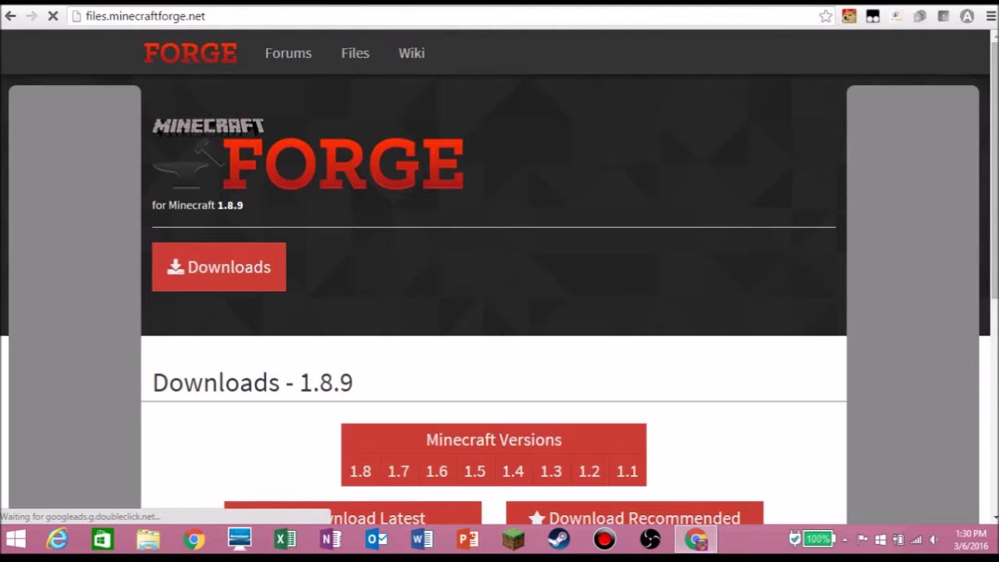
pyautogui.scroll(-3, 500, 297)
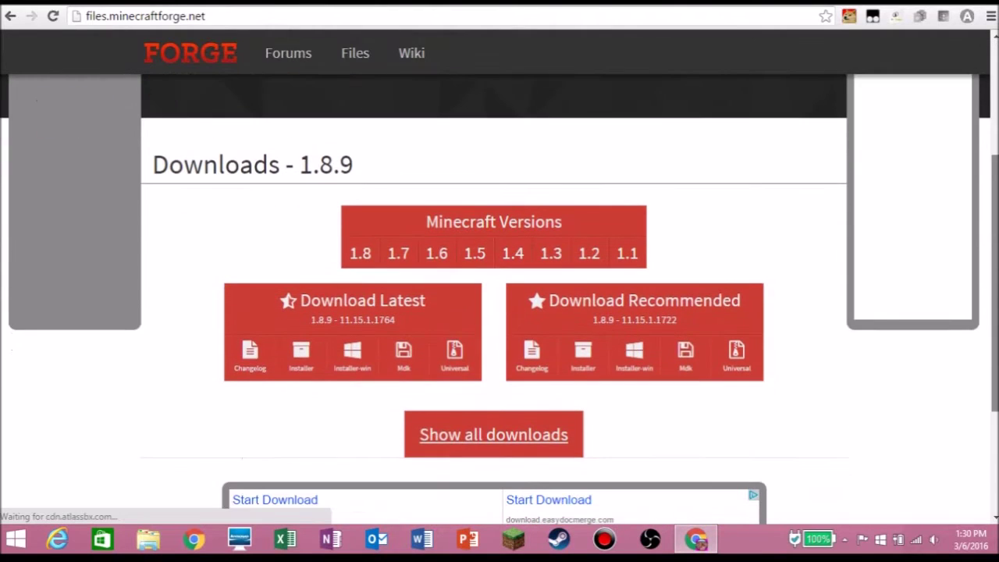
pyautogui.moveTo(513, 253)
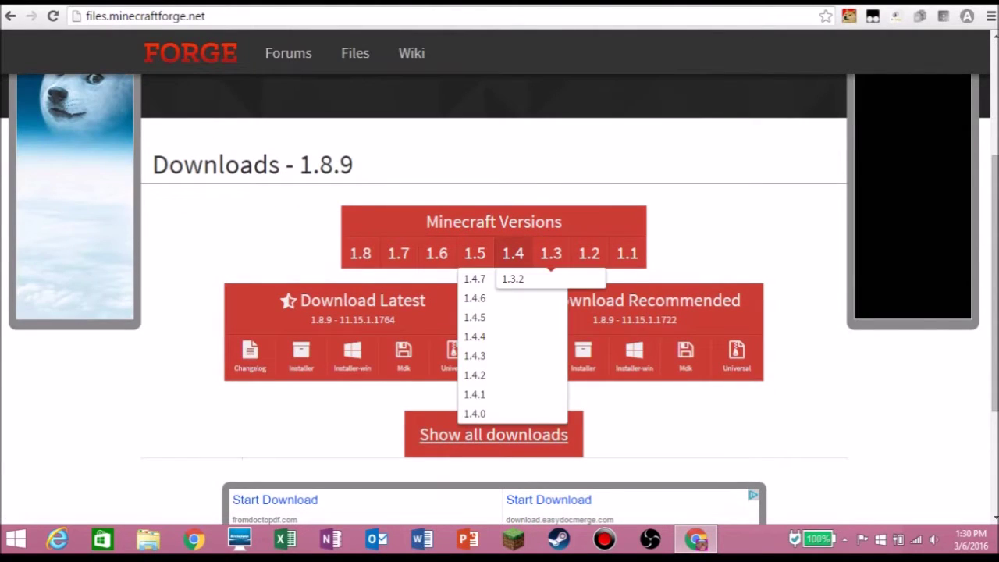
pyautogui.click(474, 317)
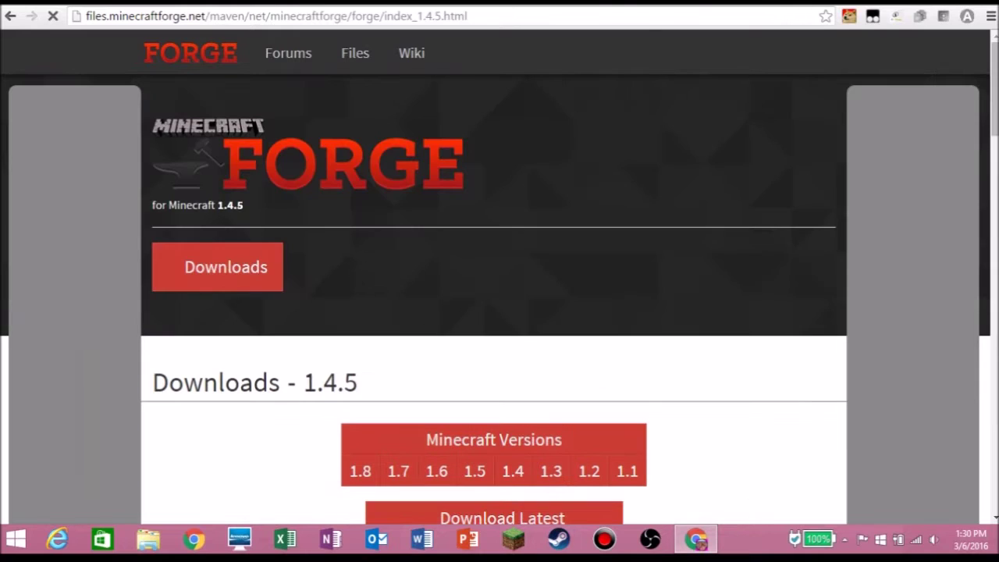
# - Show all Forge downloads available for Minecraft 1.4.5
pyautogui.scroll(-1, 499, 297)
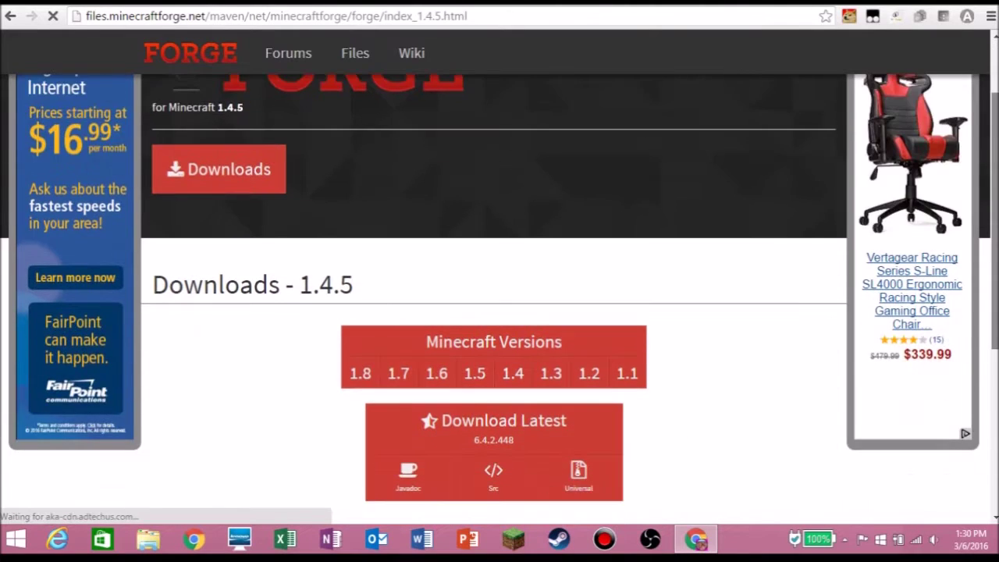
pyautogui.scroll(-1, 499, 296)
pyautogui.scroll(1, 499, 297)
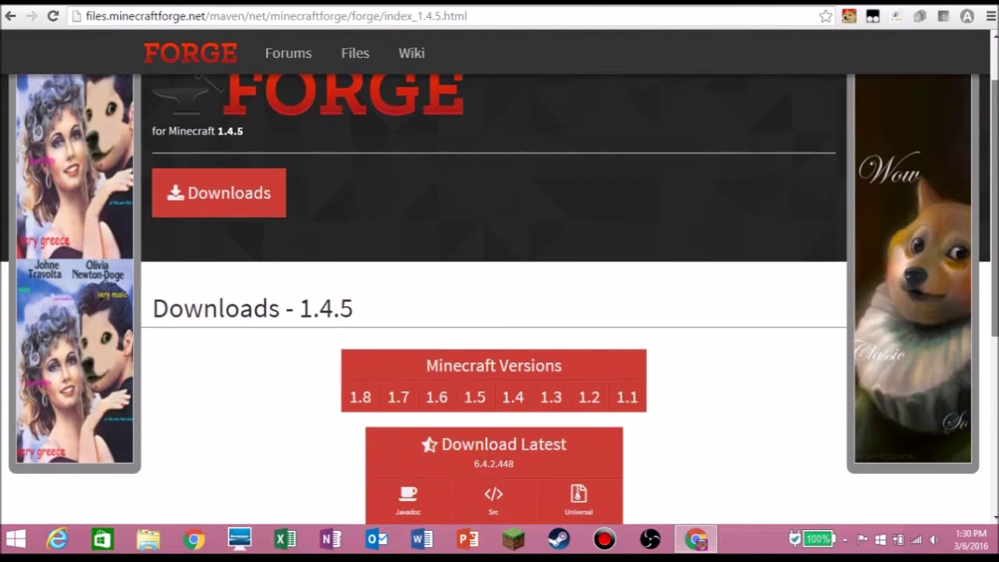
pyautogui.scroll(-3, 499, 336)
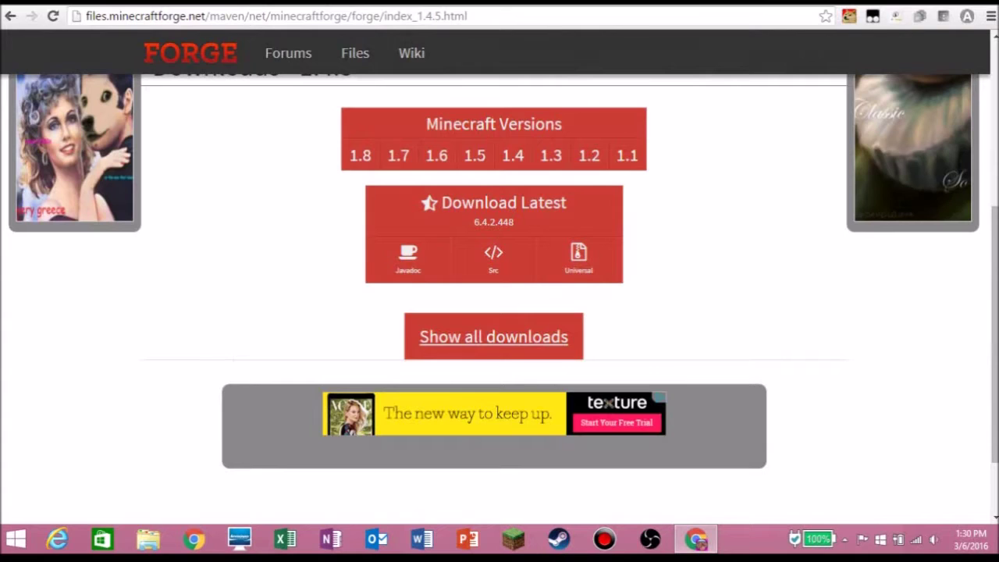
pyautogui.click(493, 336)
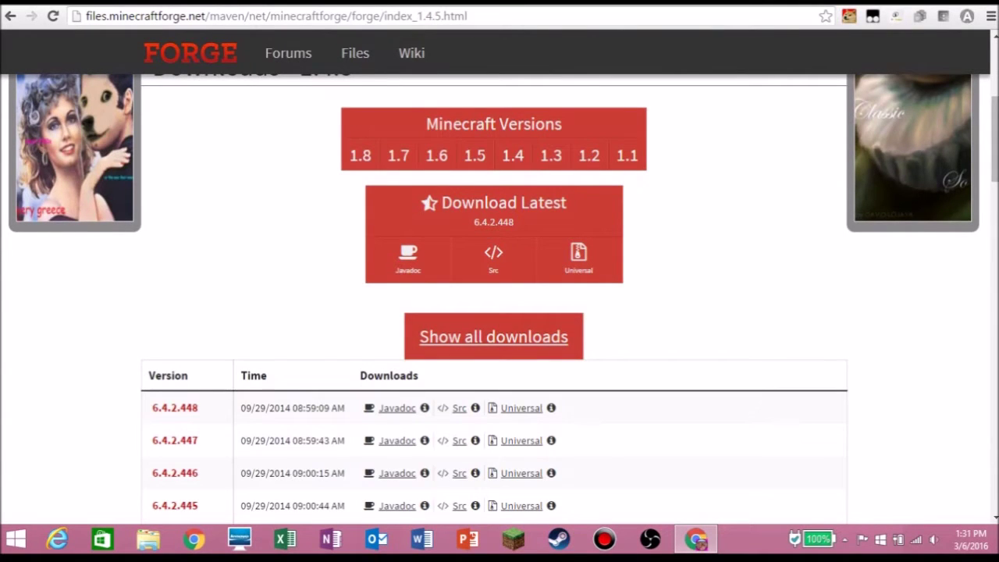
# - Highlight version 6.4.2.448 and look through the rest of the Forge 1.4.5 version list
pyautogui.doubleClick(174, 407)
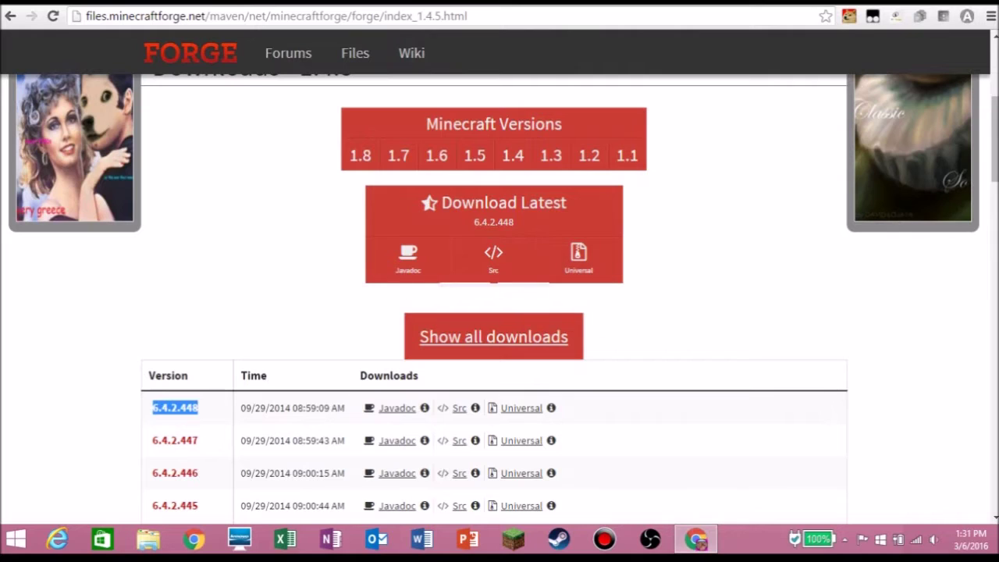
pyautogui.moveTo(152, 407)
pyautogui.mouseDown()
pyautogui.moveTo(162, 408)
pyautogui.moveTo(152, 407)
pyautogui.mouseUp()
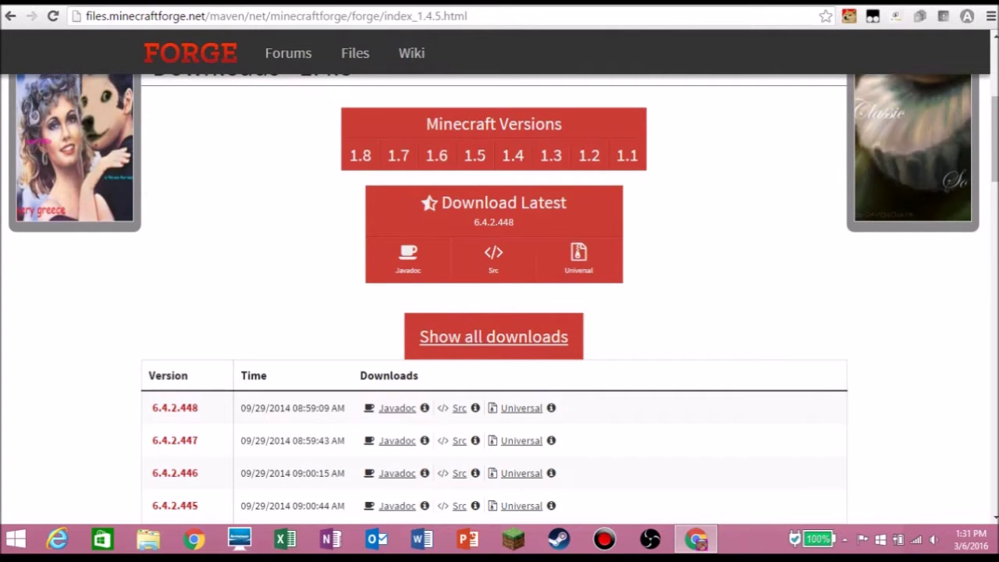
pyautogui.doubleClick(175, 408)
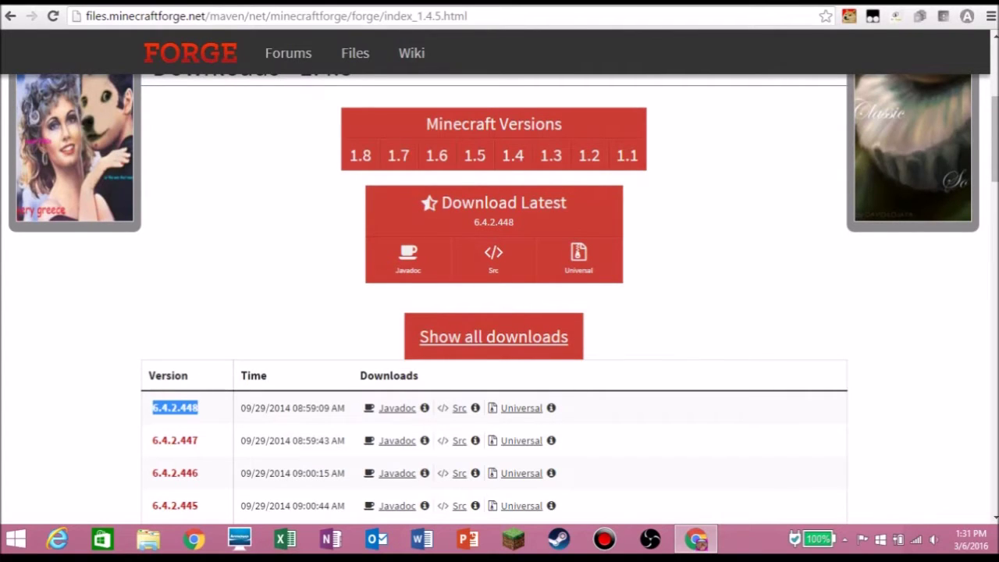
pyautogui.click(175, 407)
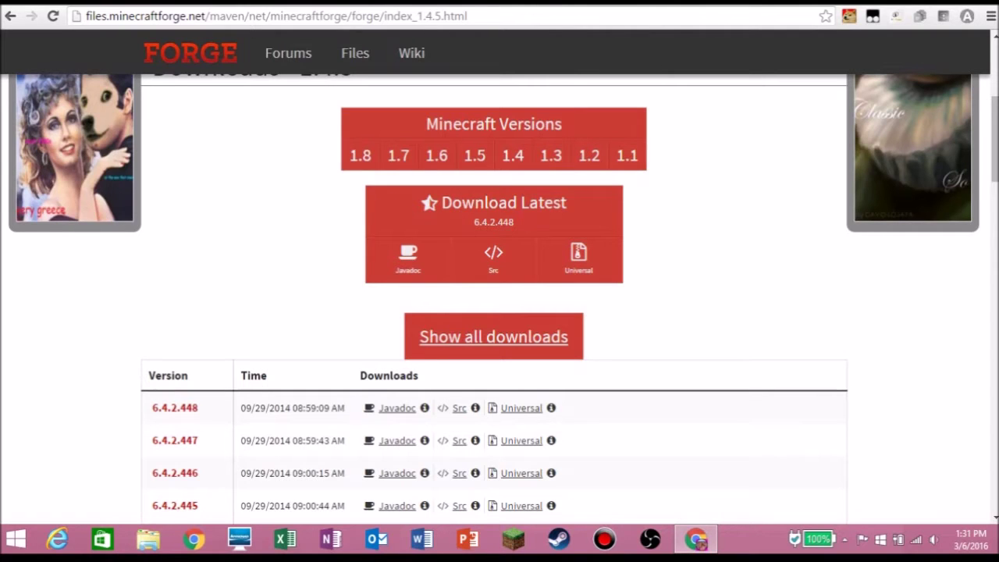
pyautogui.scroll(-15, 499, 297)
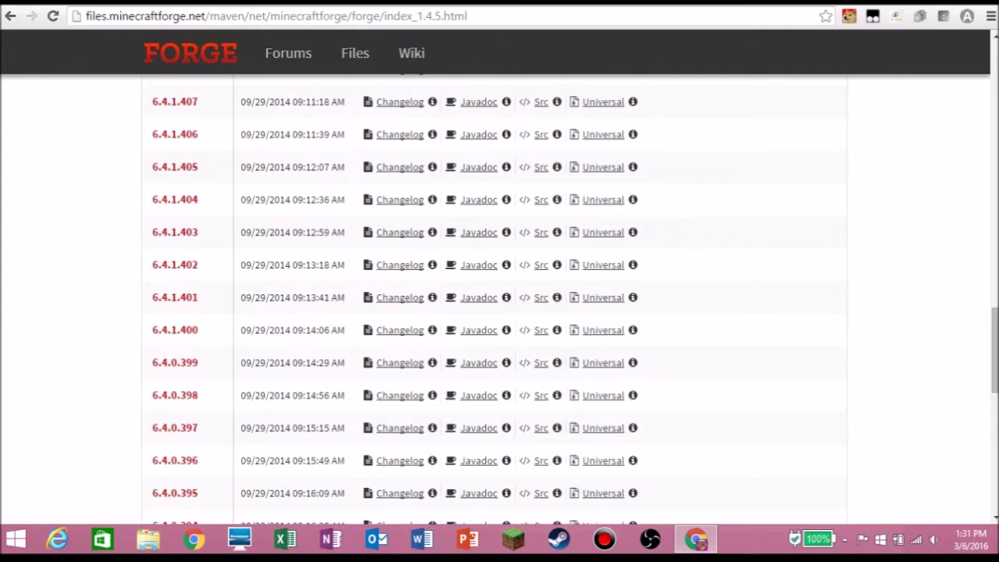
pyautogui.scroll(20, 500, 297)
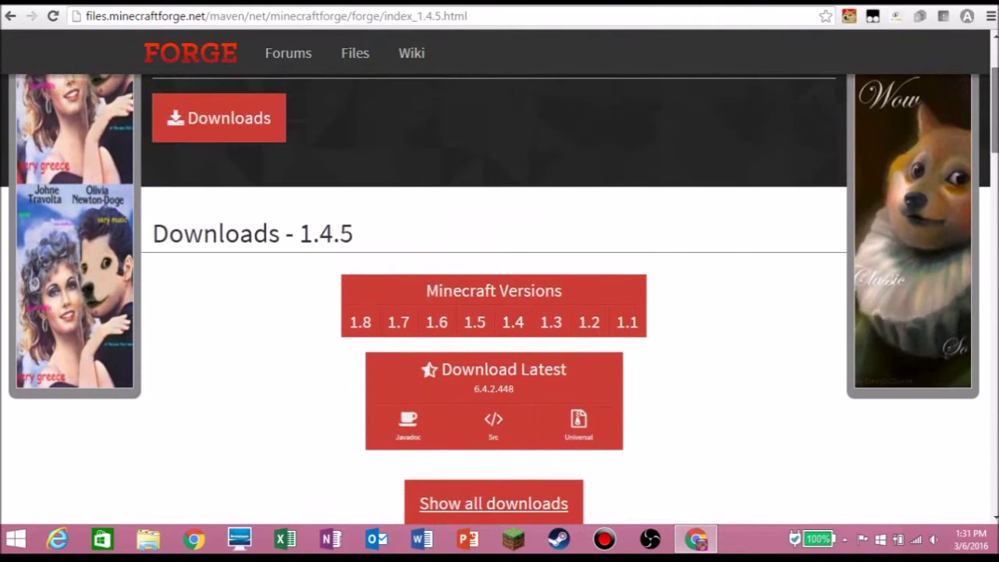
pyautogui.scroll(-3, 499, 297)
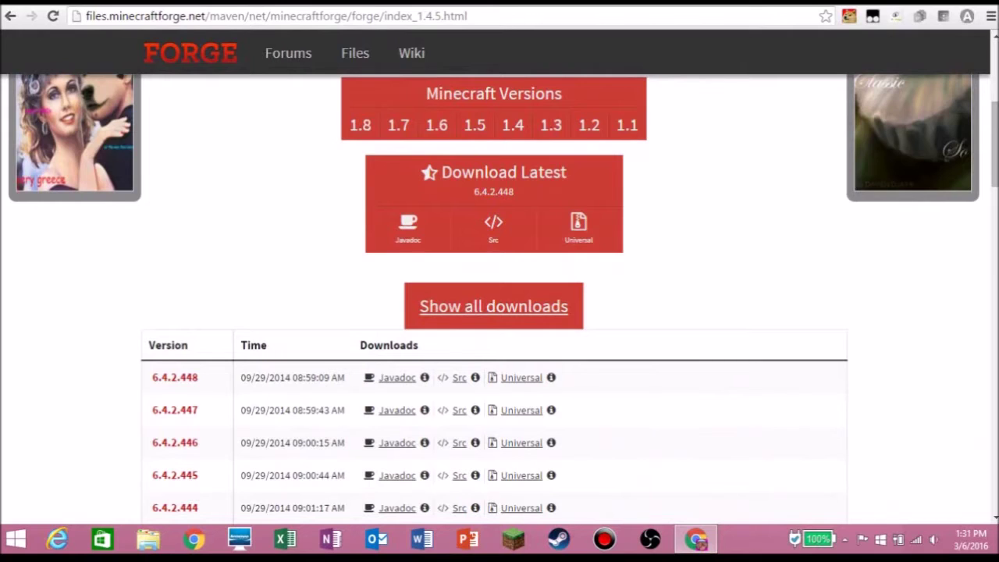
# - Download the Universal build of Forge 6.4.2.448, skipping the AdFoc.us advertisement
pyautogui.doubleClick(175, 377)
pyautogui.click(521, 377)
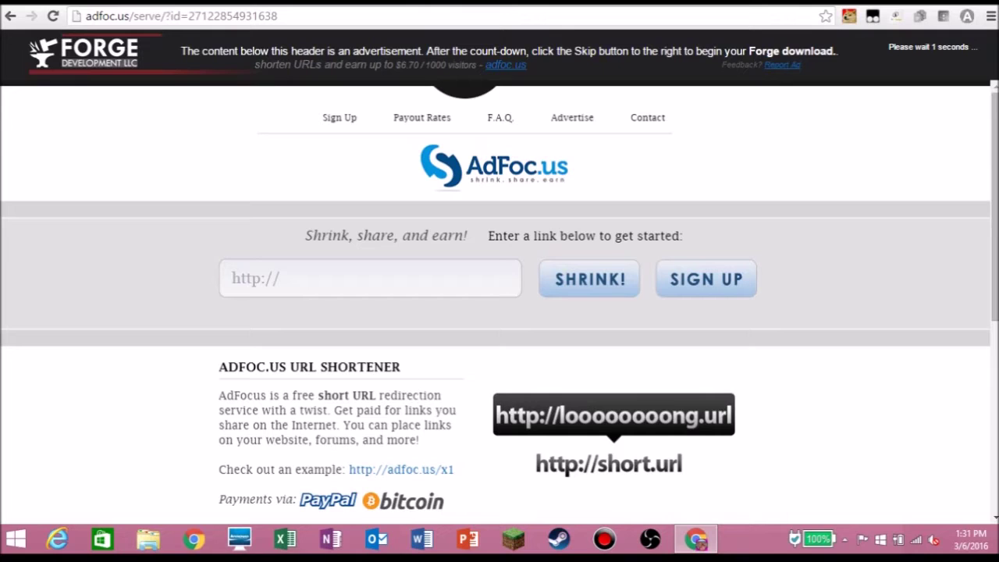
pyautogui.click(912, 56)
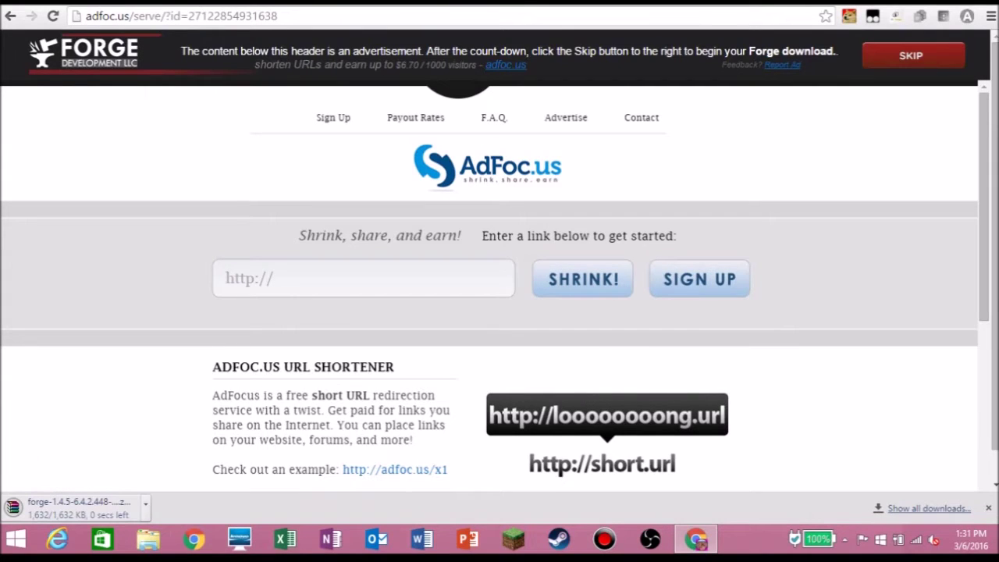
# - Cancel the Forge 1.4.5 download and close the browser window
pyautogui.click(145, 507)
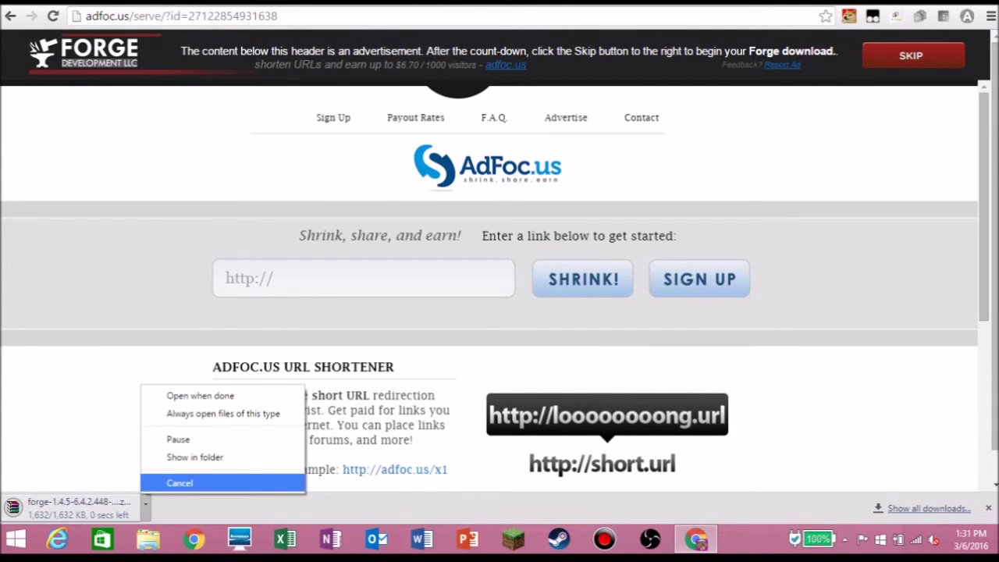
pyautogui.click(180, 482)
pyautogui.rightClick(696, 539)
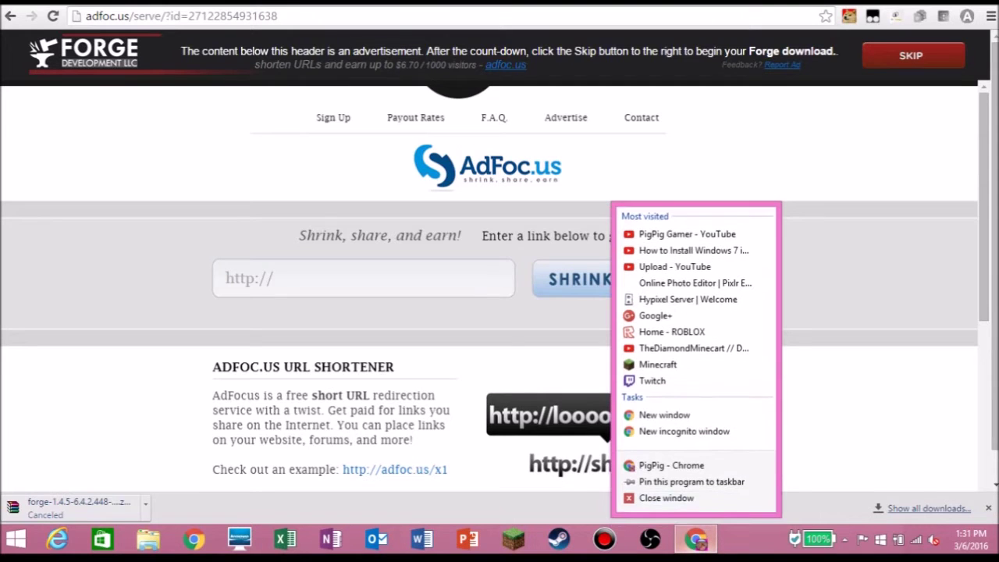
pyautogui.click(666, 498)
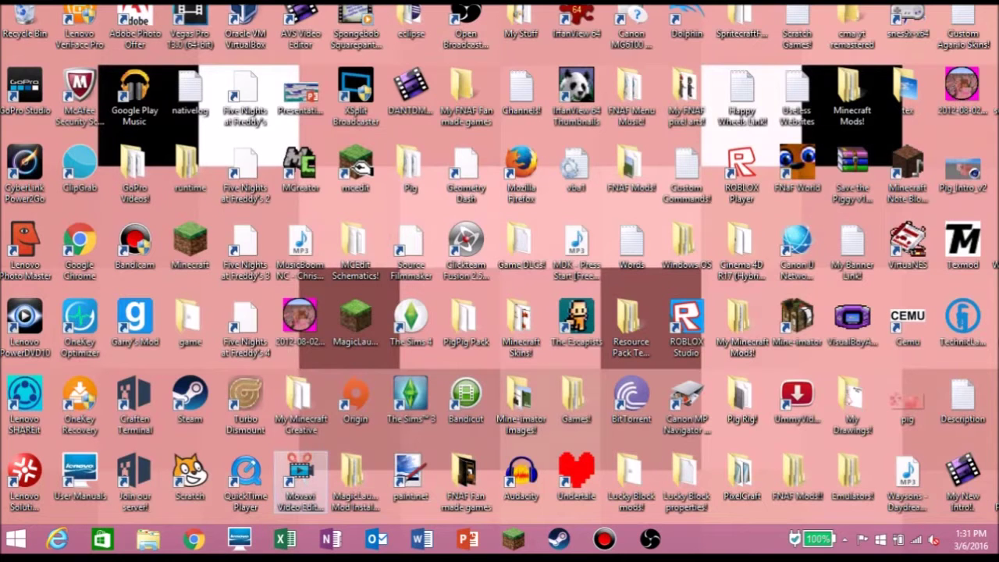
# - Open Google Chrome and go to the OptiFine downloads page at optifine.net/downloads
pyautogui.click(194, 538)
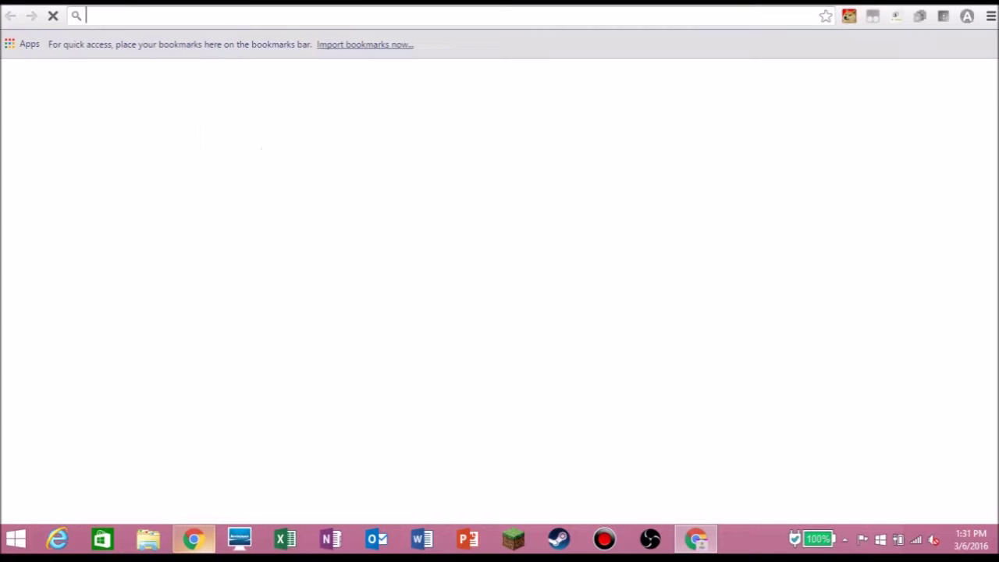
pyautogui.write('[opt')
pyautogui.press('BackSpace')
pyautogui.press('BackSpace')
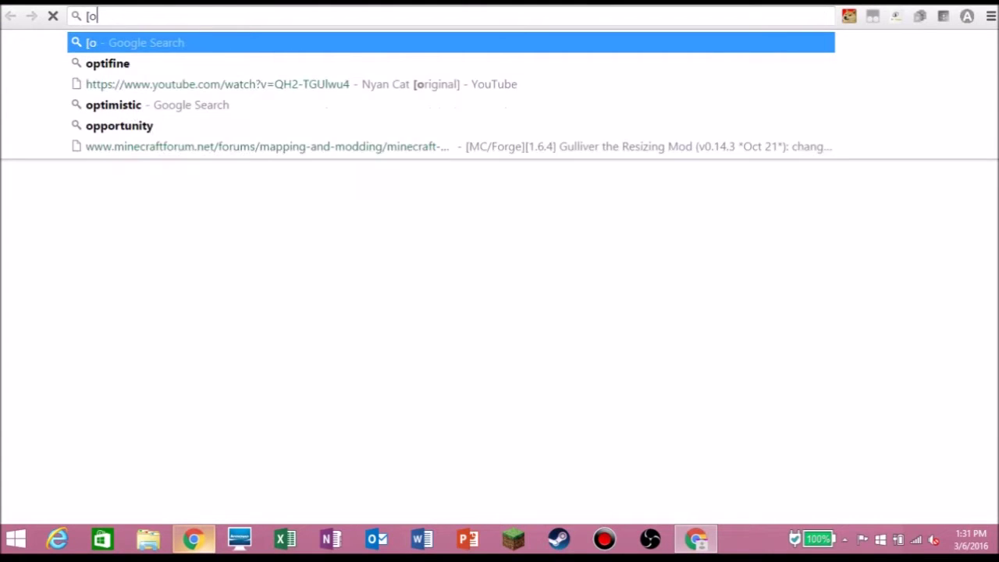
pyautogui.press('BackSpace')
pyautogui.press('BackSpace')
pyautogui.write('opti')
pyautogui.press('Down')
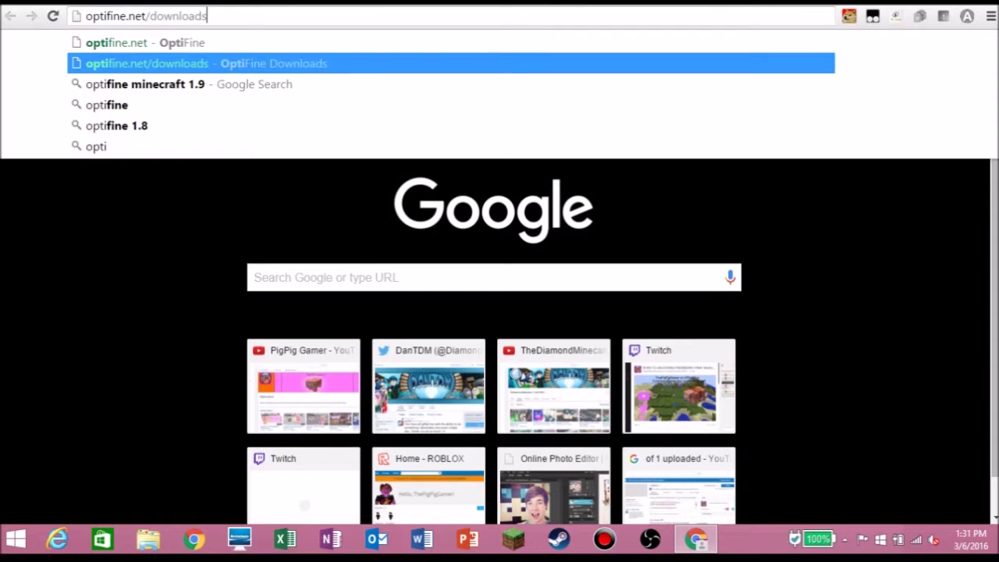
pyautogui.press('Return')
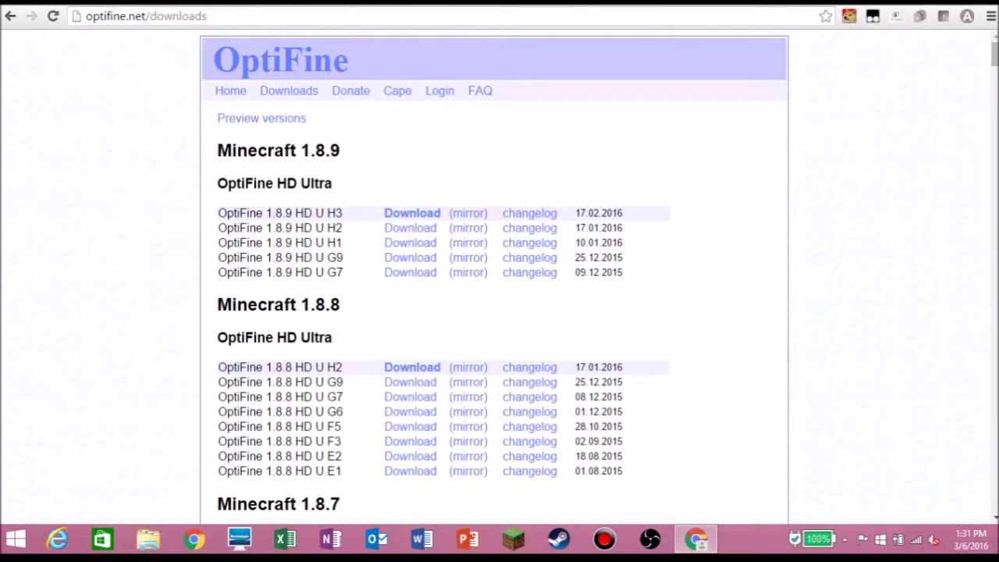
# - Find the Minecraft 1.4.5 section in the OptiFine downloads list and close the browser window
pyautogui.scroll(-20, 500, 281)
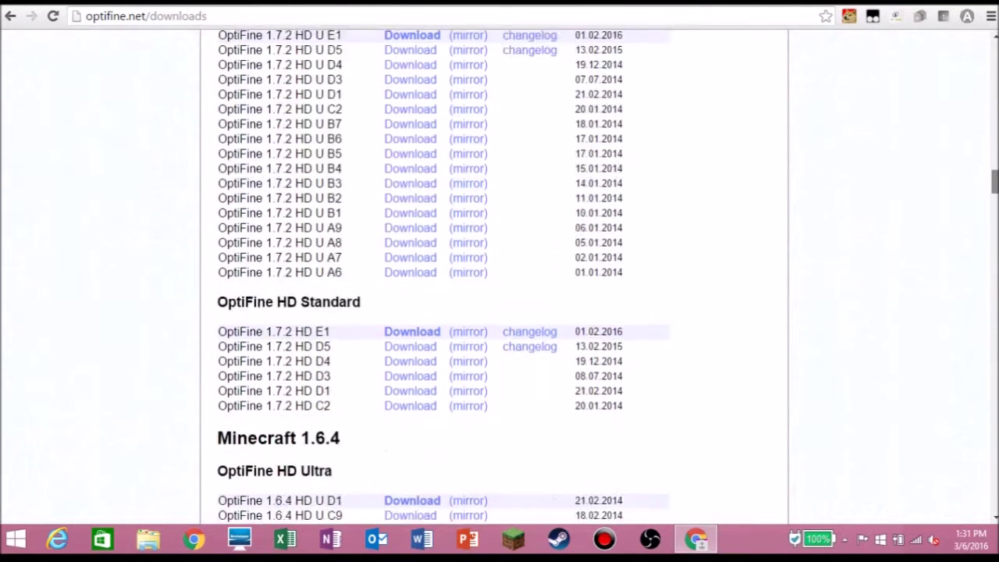
pyautogui.scroll(-18, 499, 281)
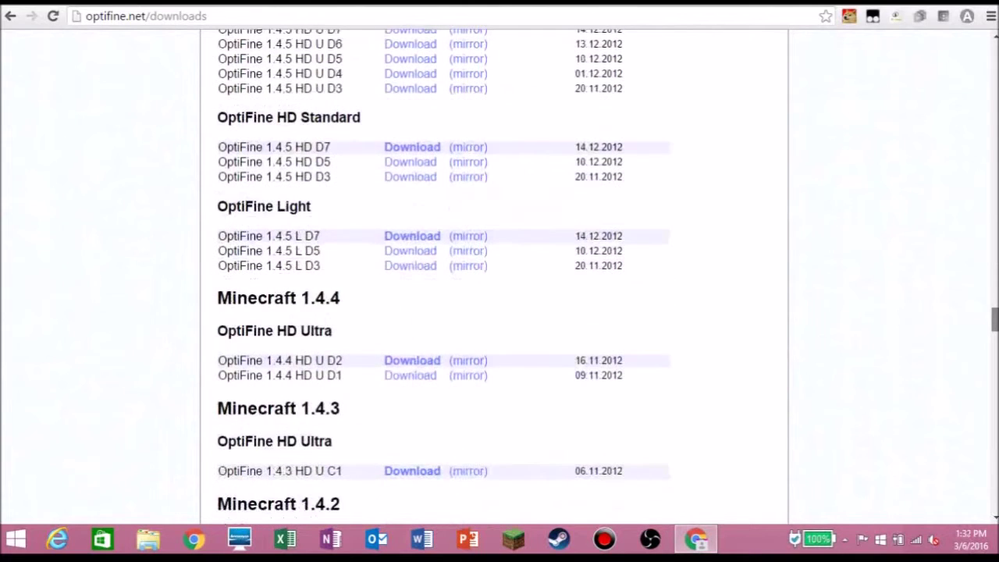
pyautogui.scroll(1, 499, 281)
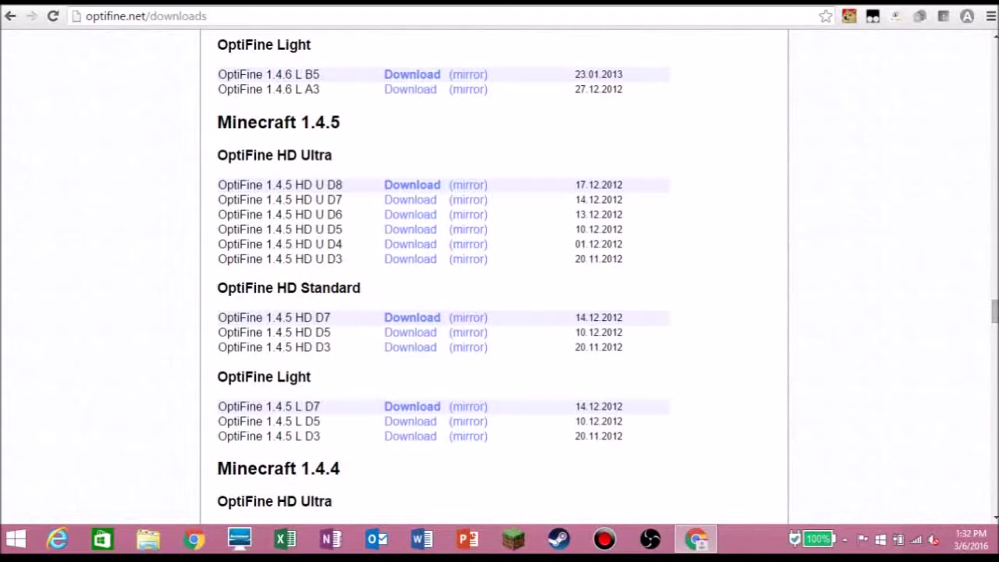
pyautogui.rightClick(696, 538)
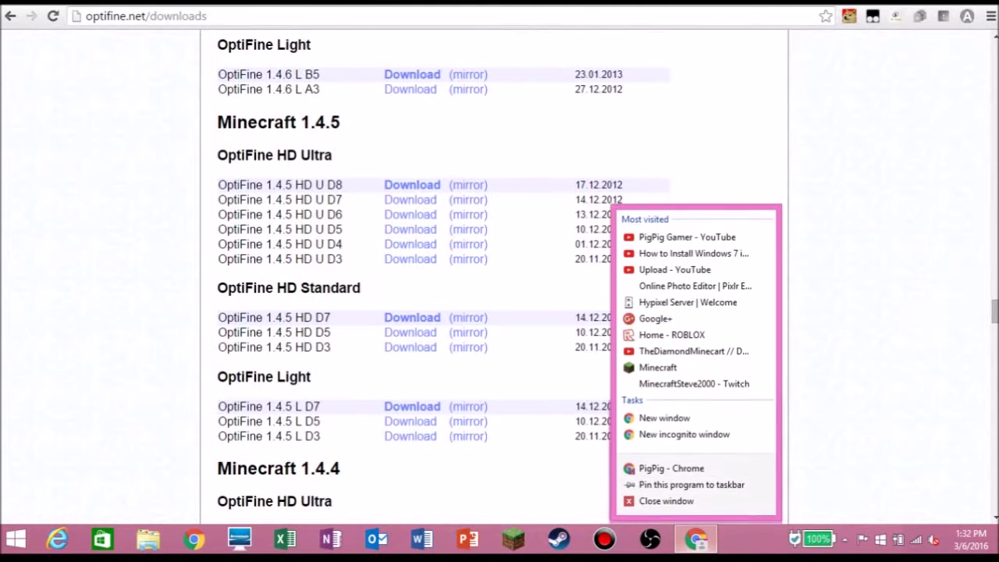
pyautogui.click(665, 498)
# - Search Google for "magic launcher" in a new browser window and open the Minecraft Forum thread for Magic Launcher 1.3.2, clearing the forum notification
pyautogui.click(193, 538)
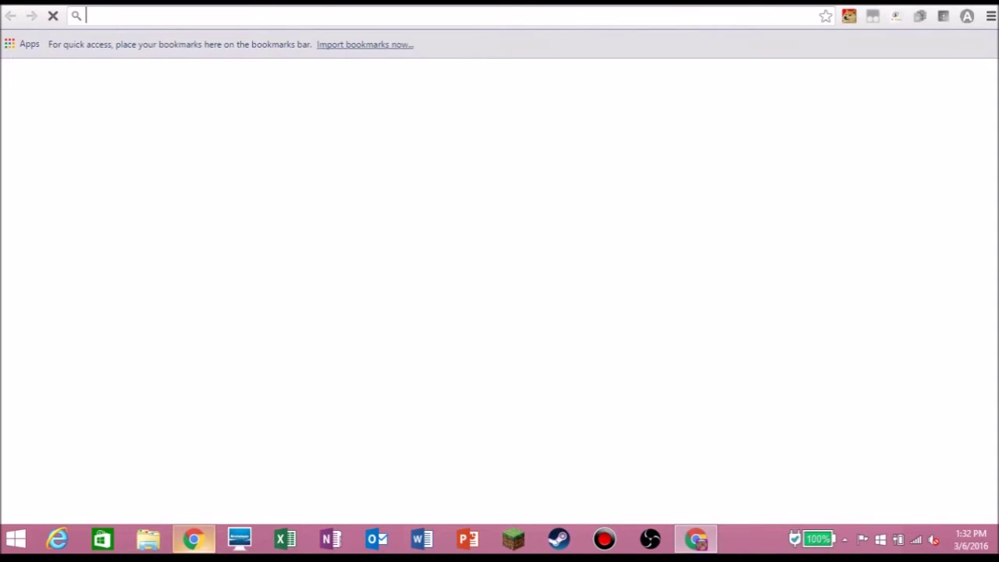
pyautogui.write('magic launcher')
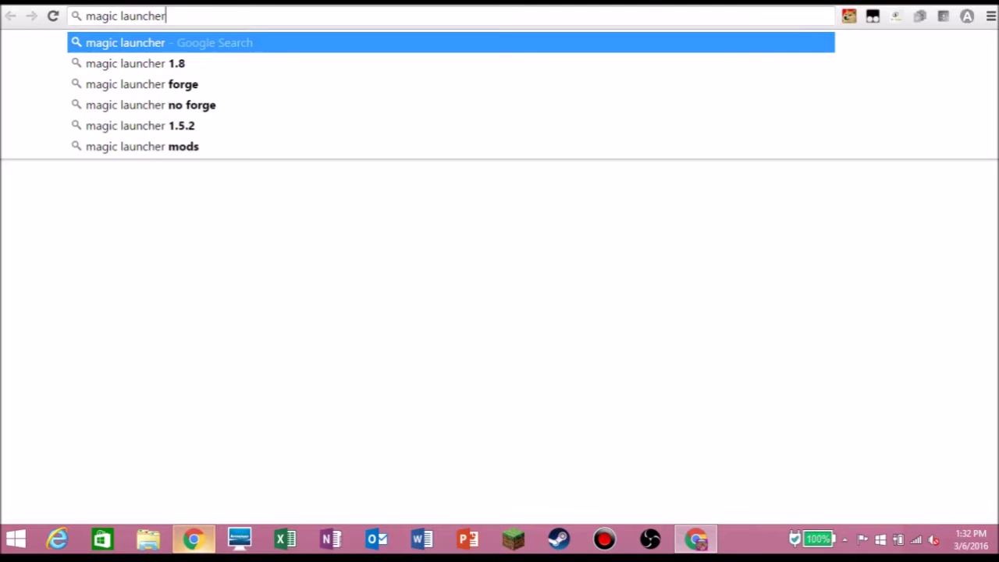
pyautogui.press('Return')
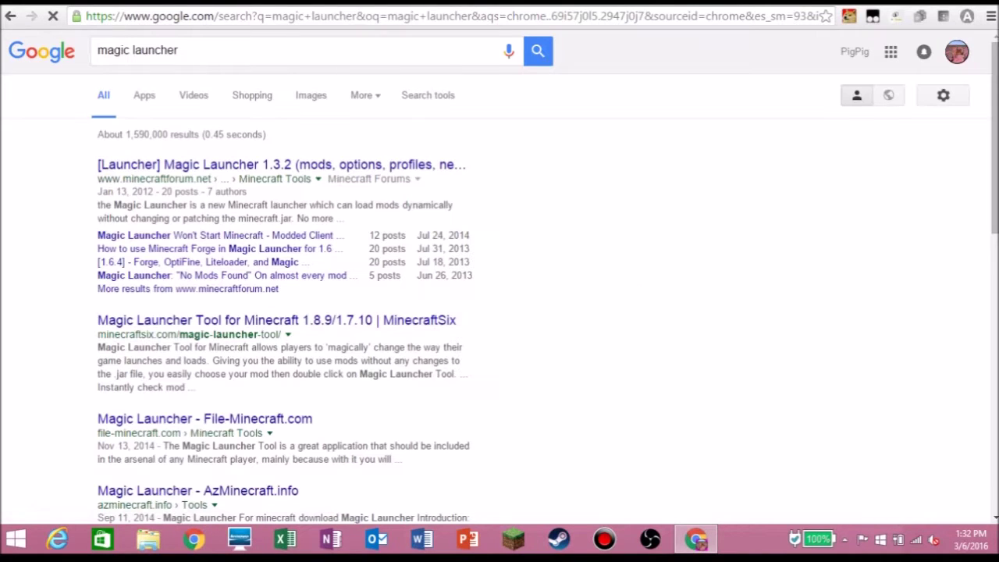
pyautogui.click(281, 165)
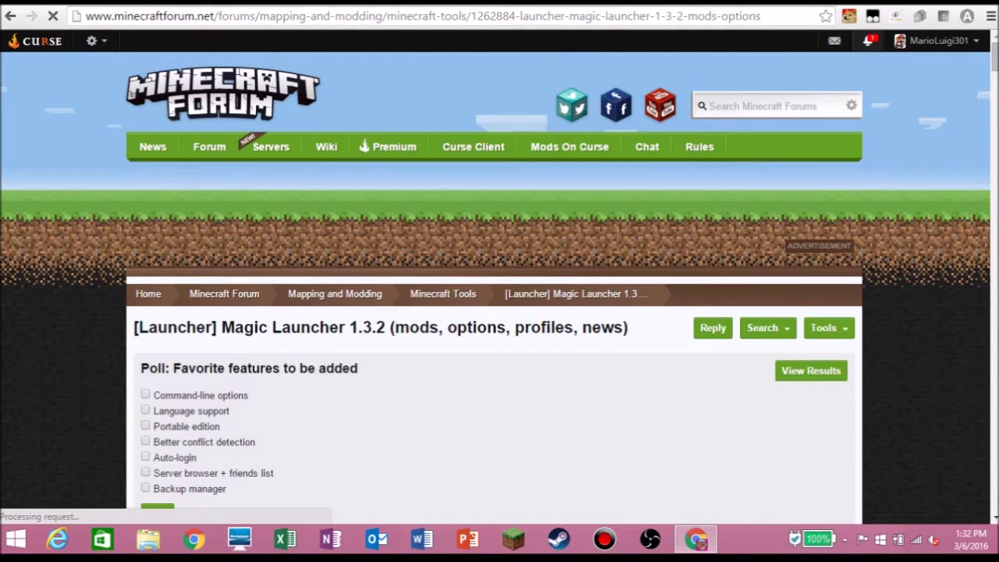
pyautogui.click(868, 41)
pyautogui.click(867, 41)
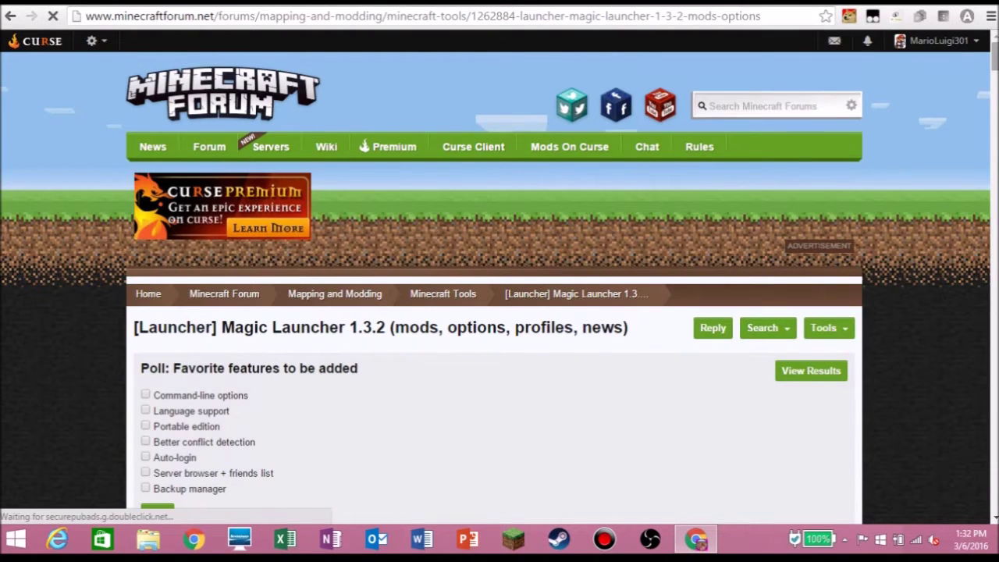
# - Choose the Windows download of MagicLauncher 1.3.2 in the thread's Download section and skip the AdF.ly advertisement
pyautogui.scroll(-6, 494, 275)
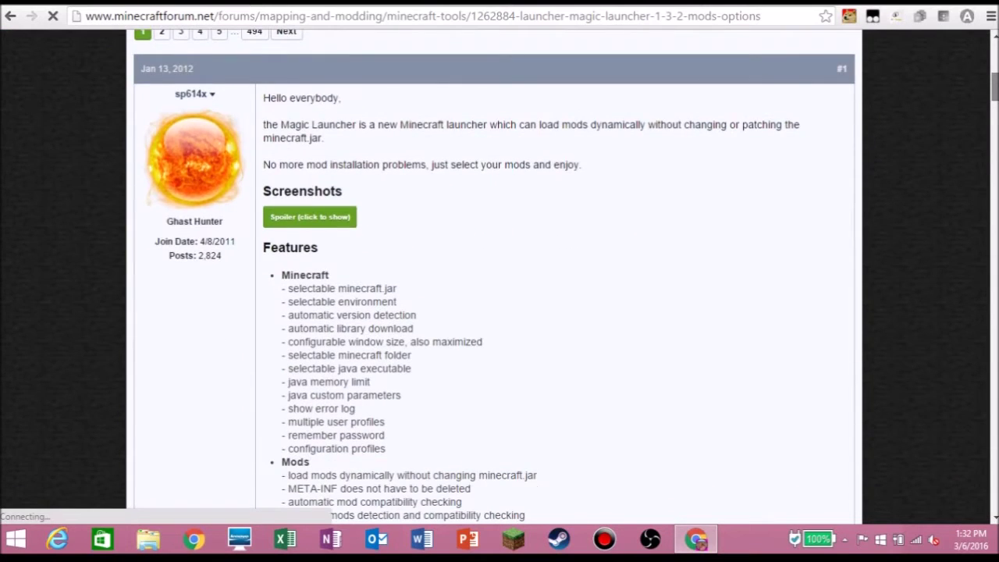
pyautogui.scroll(-6, 494, 275)
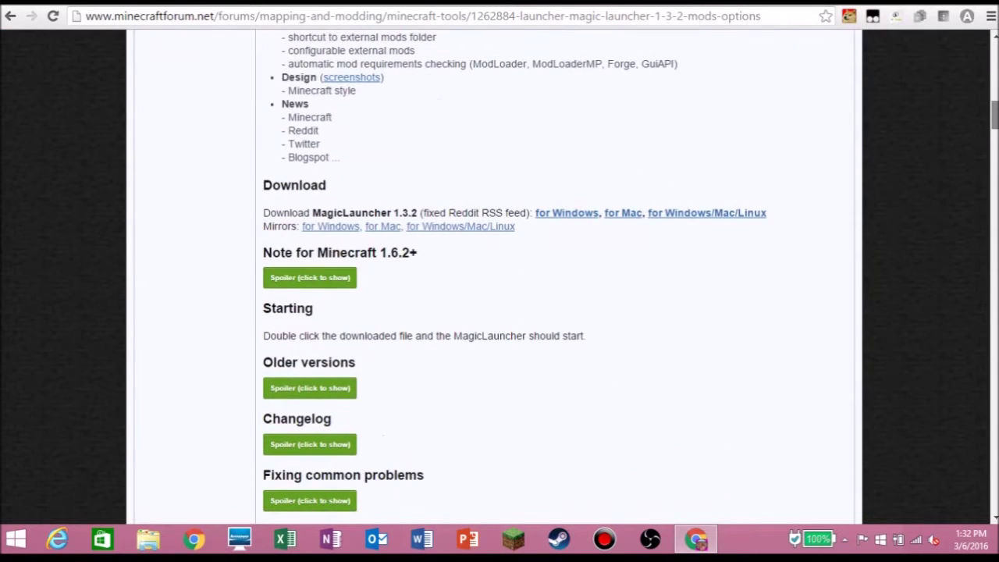
pyautogui.press('Home')
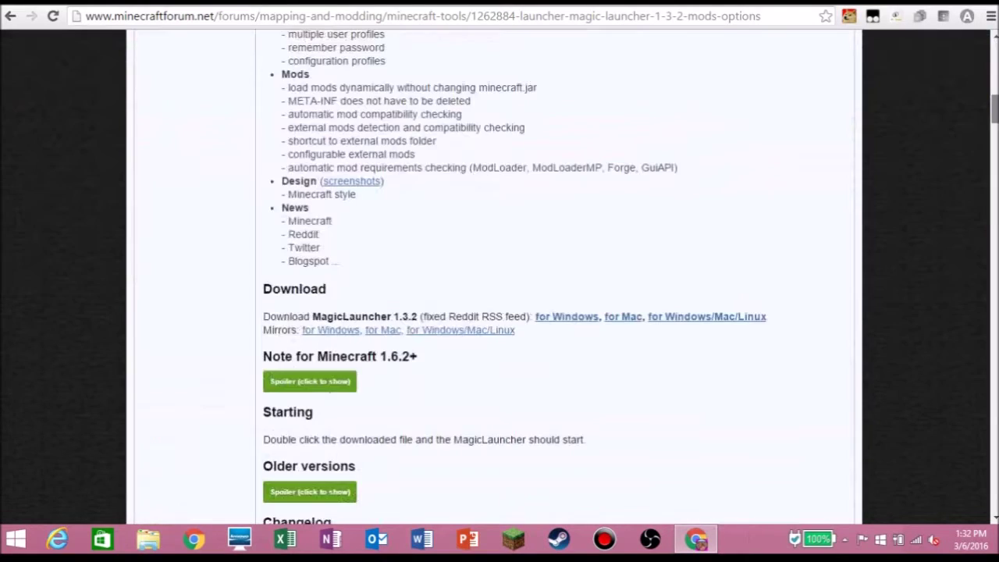
pyautogui.scroll(-2, 499, 275)
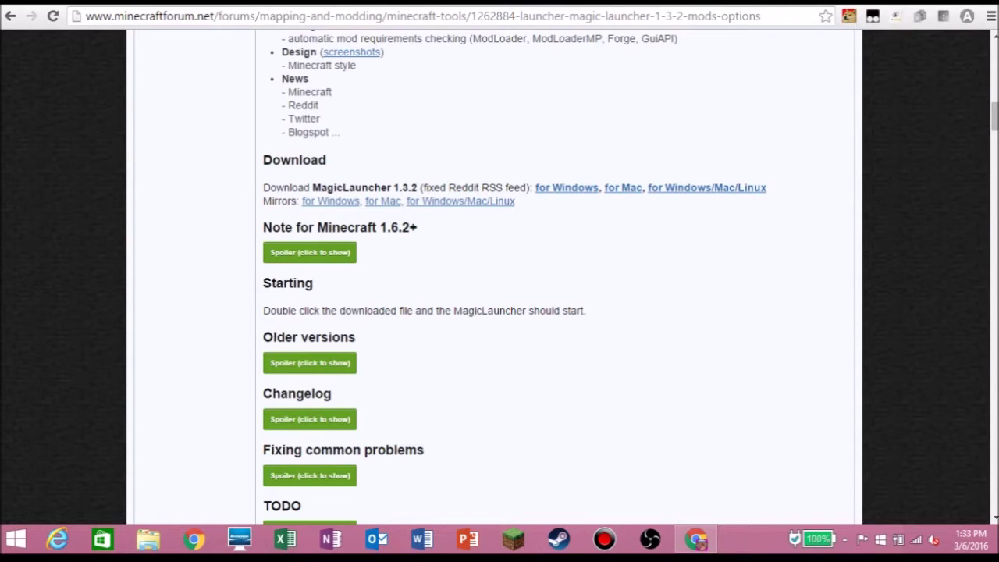
pyautogui.click(567, 188)
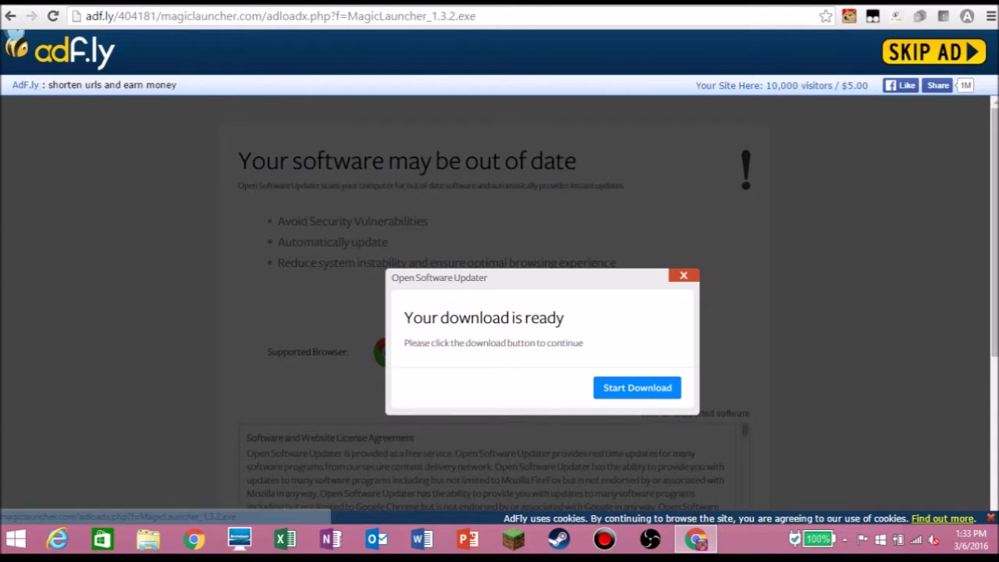
pyautogui.click(933, 52)
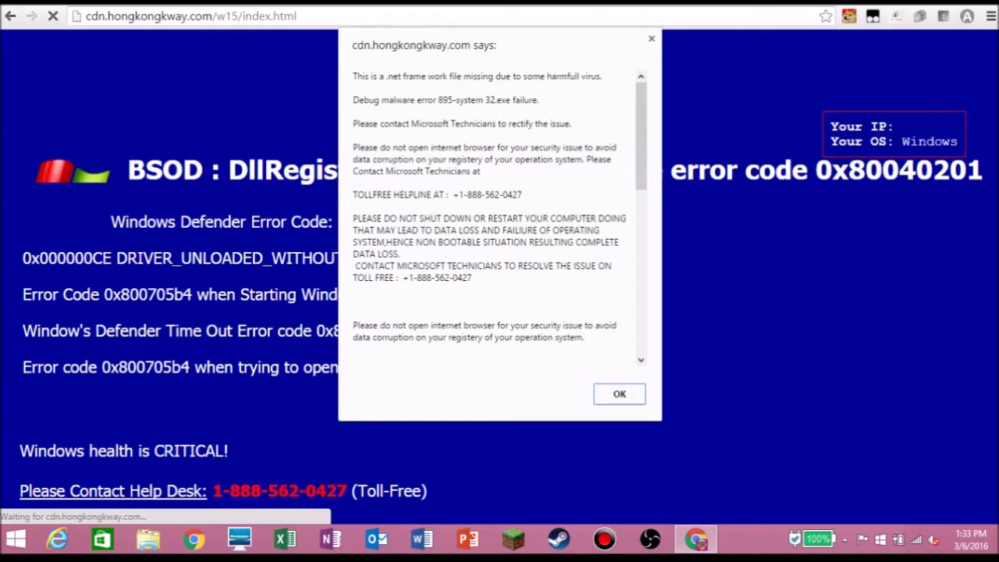
# - Mute the sound and try to dismiss the fake virus alerts and close the browser window
pyautogui.press('XF86AudioMute')
pyautogui.press('Return')
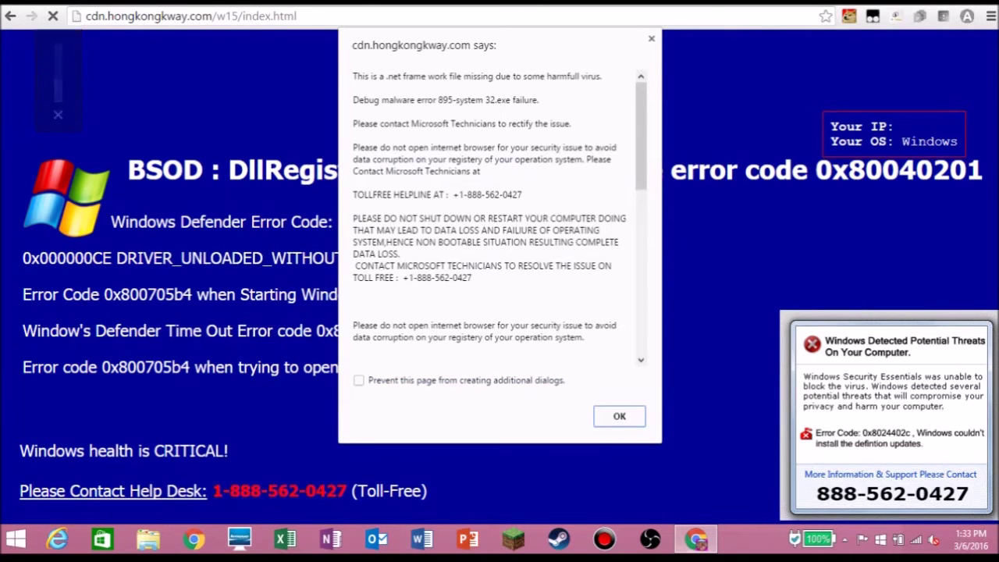
pyautogui.rightClick(695, 539)
pyautogui.click(668, 498)
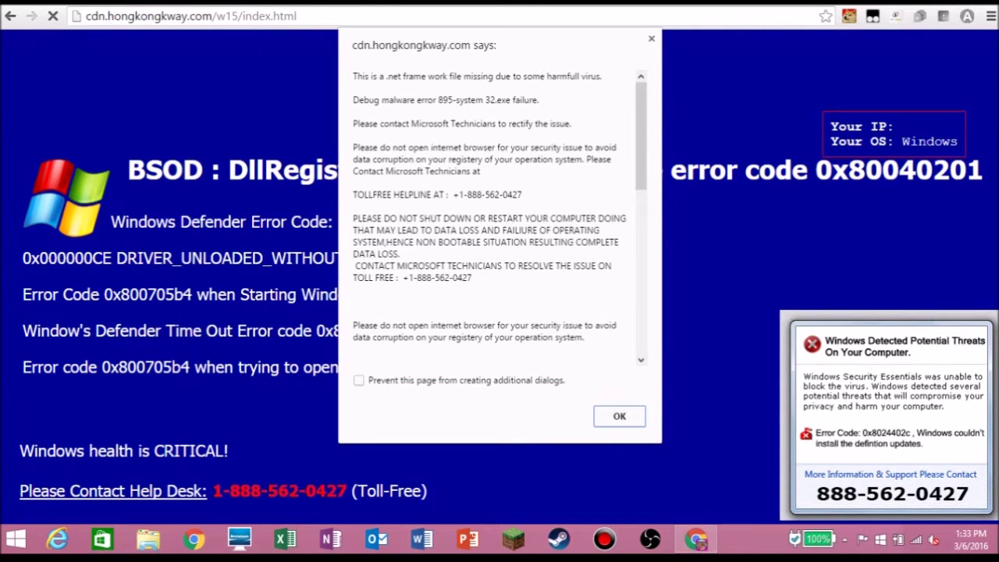
pyautogui.press('Return')
pyautogui.rightClick(695, 539)
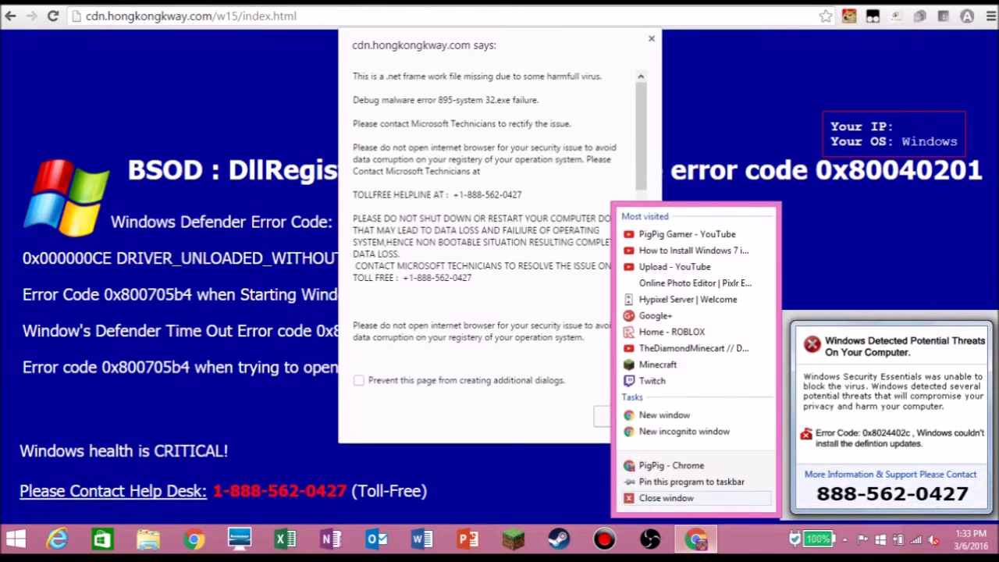
pyautogui.click(669, 499)
pyautogui.press('Return')
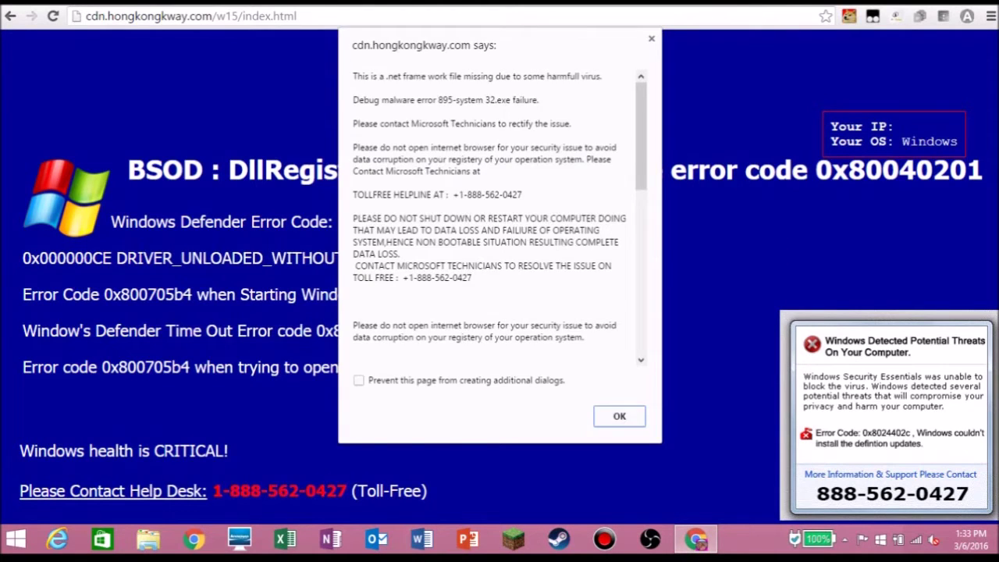
pyautogui.press('Return')
pyautogui.rightClick(696, 538)
pyautogui.click(669, 499)
# - Switch to Task Manager, end the Google Chrome task and close Task Manager
pyautogui.rightClick(739, 543)
pyautogui.click(783, 494)
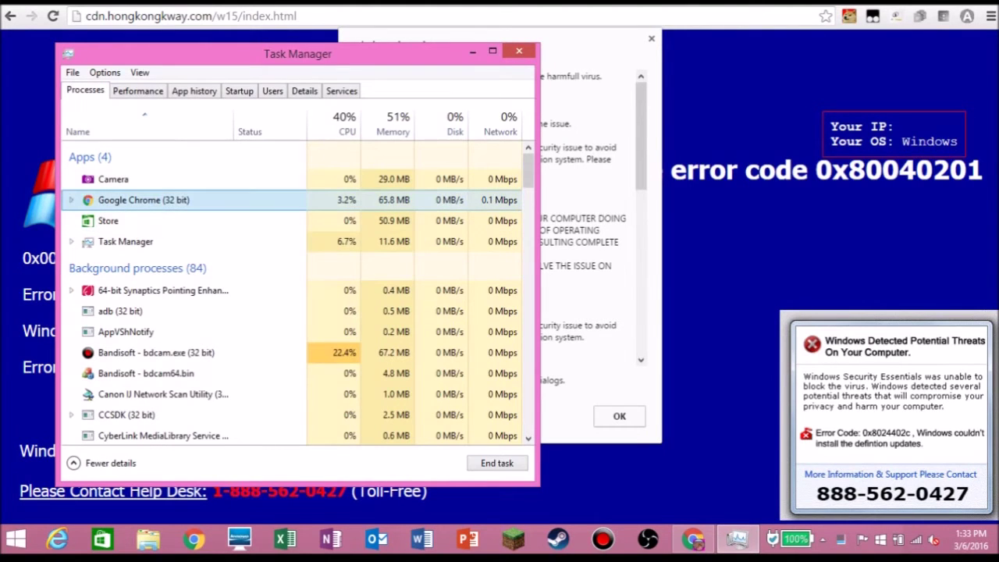
pyautogui.click(496, 463)
pyautogui.press('Return')
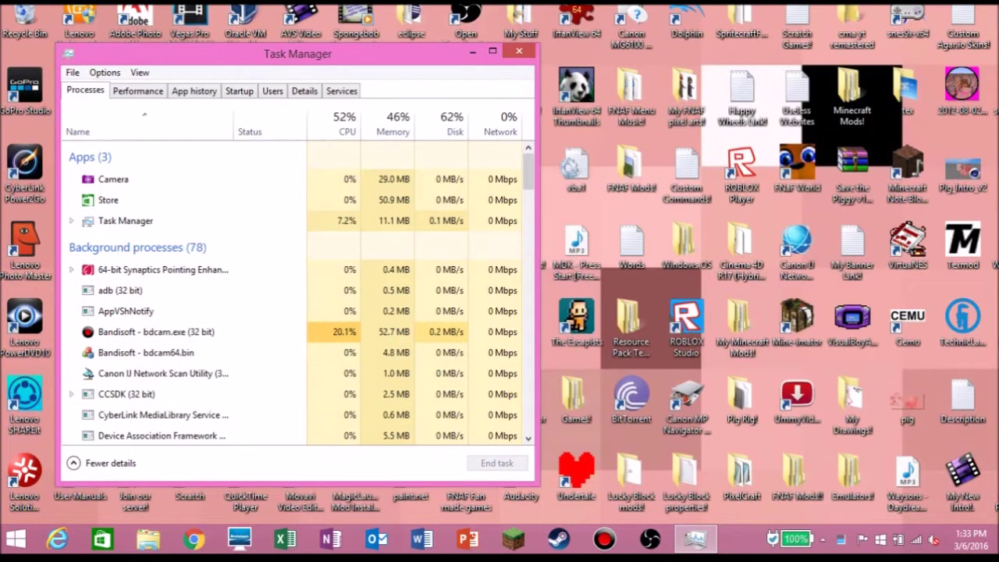
pyautogui.click(519, 51)
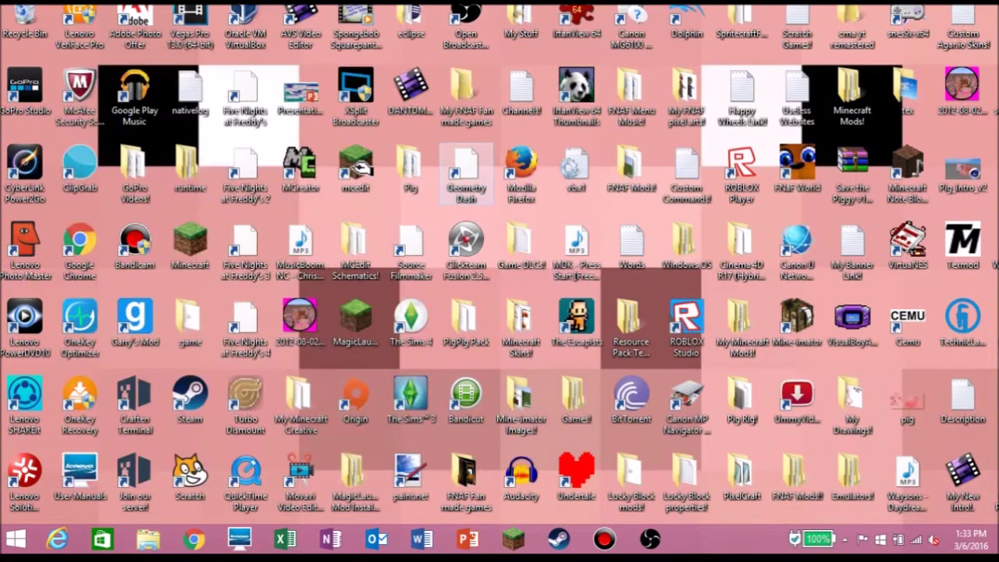